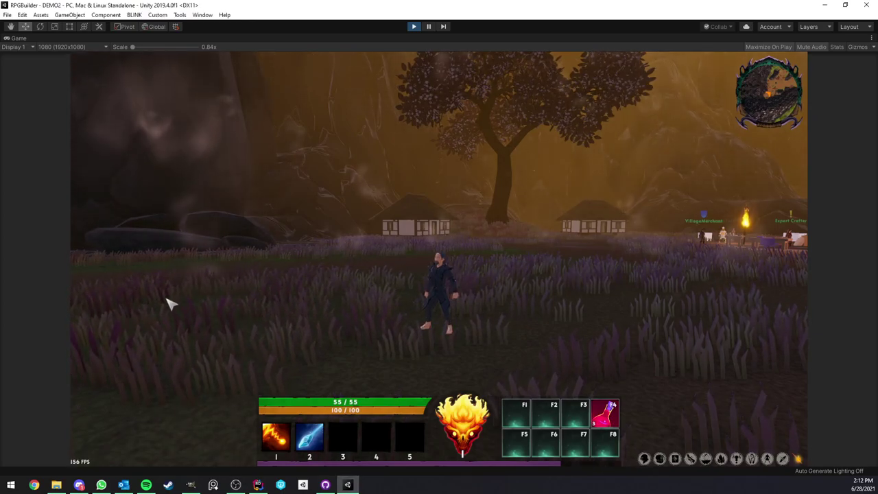
Step: Cast the Fireball ability nine times with the 1 hotkey in play mode
key("1")
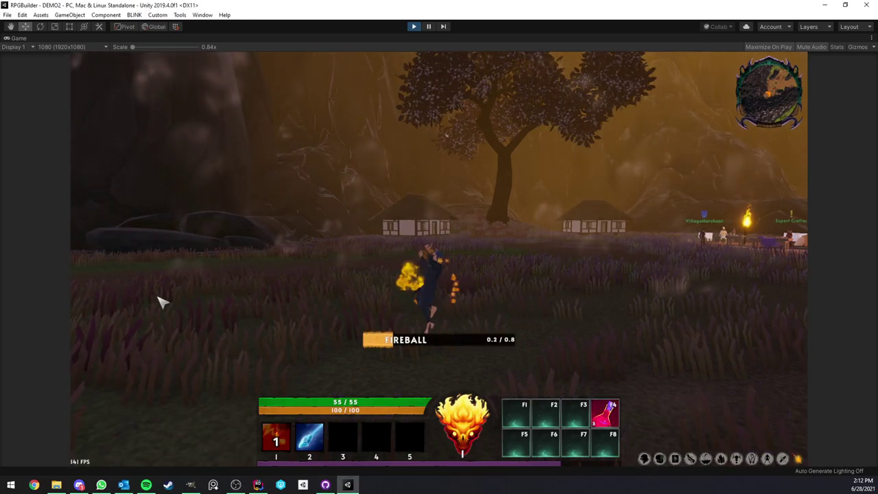
key("1")
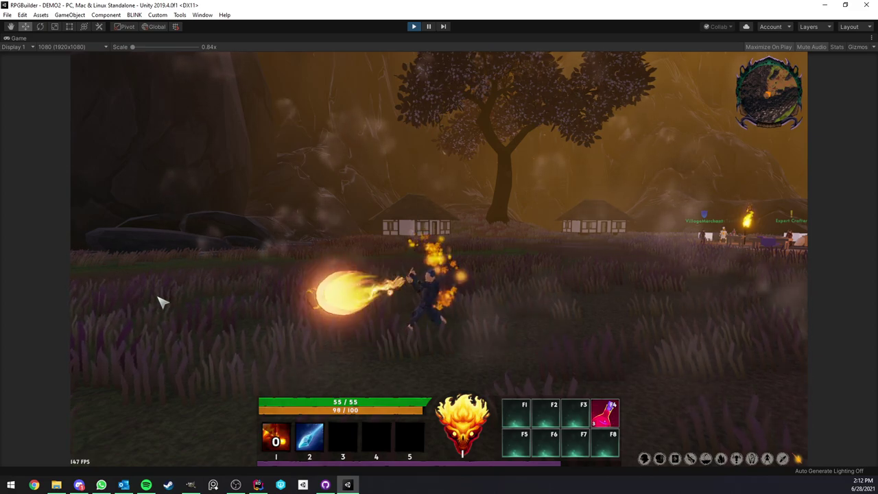
key("1")
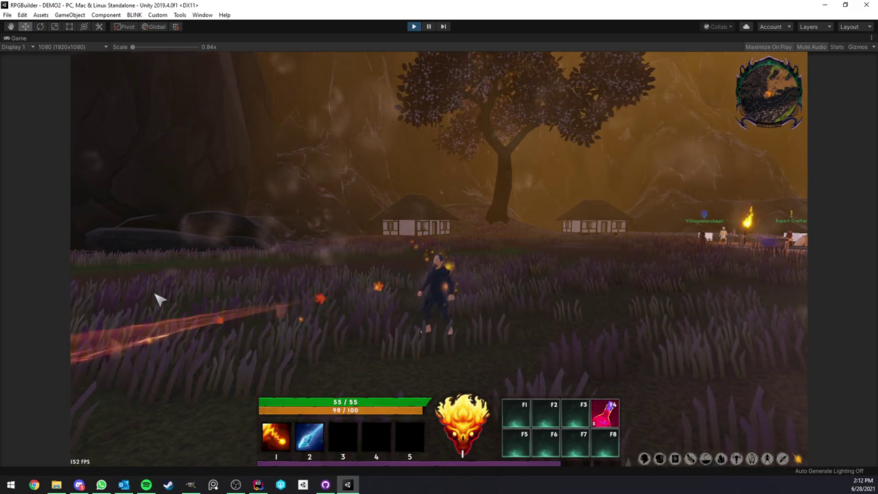
key("1")
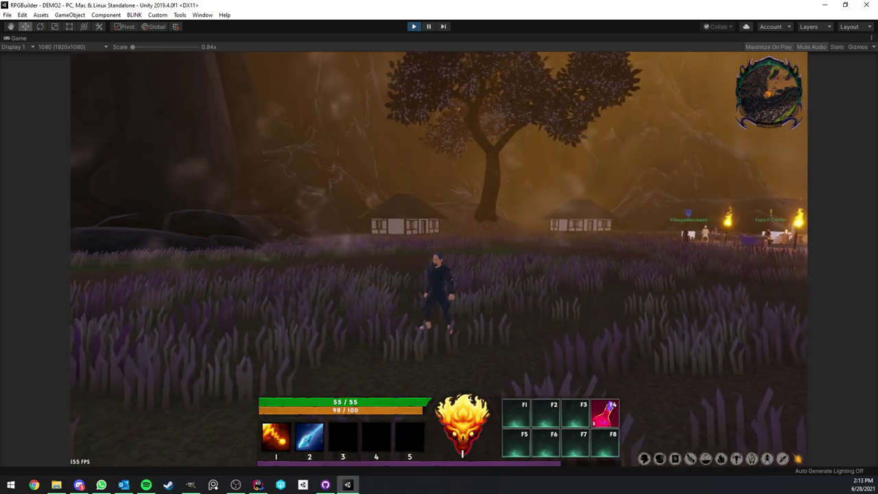
key("1")
key("1")
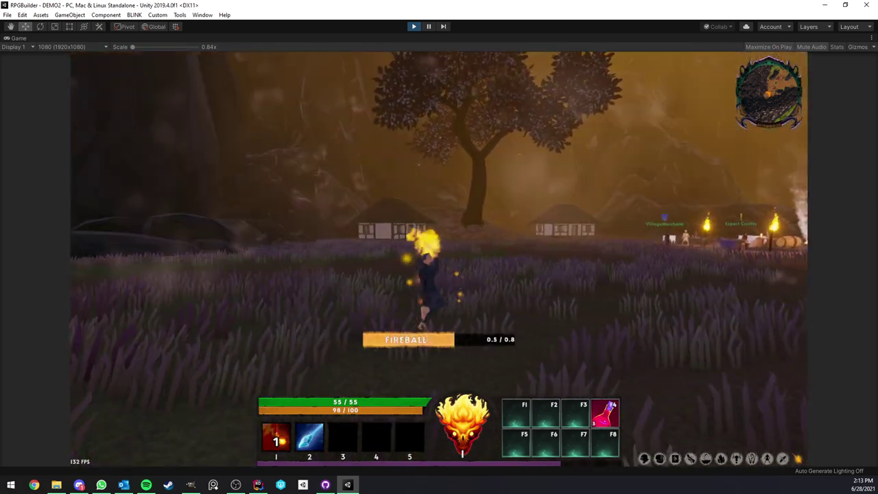
key("1")
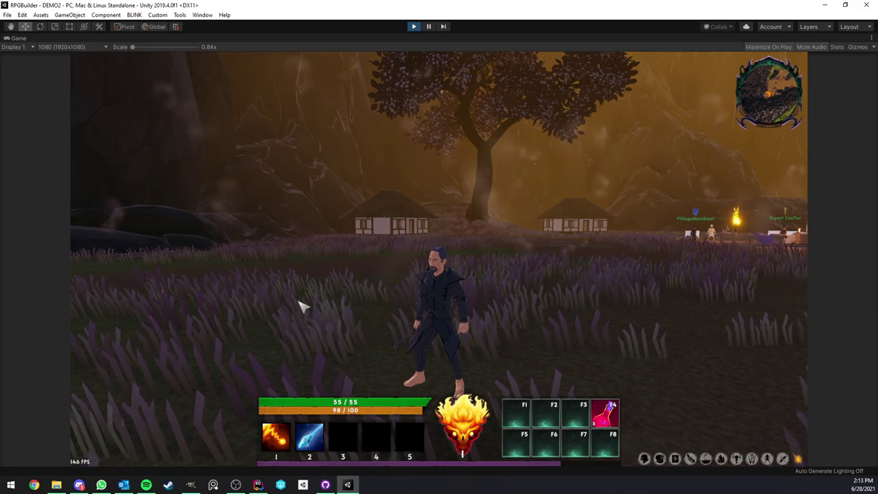
key("1")
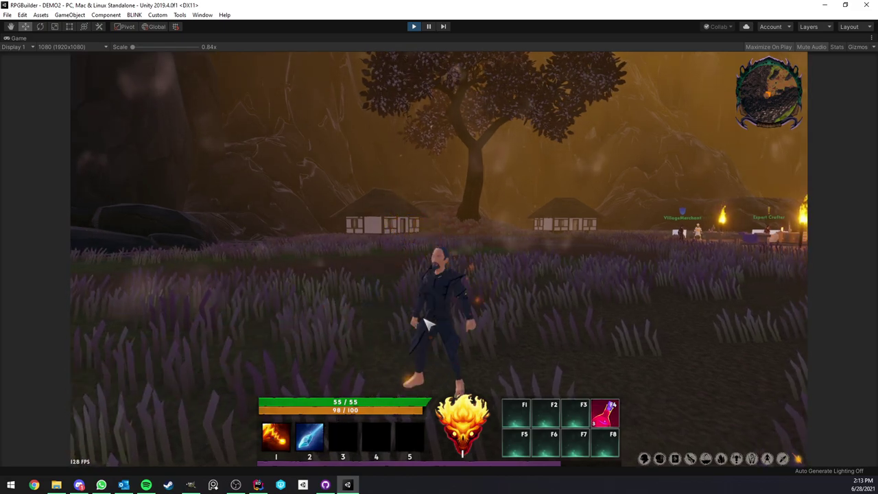
key("1")
key("1")
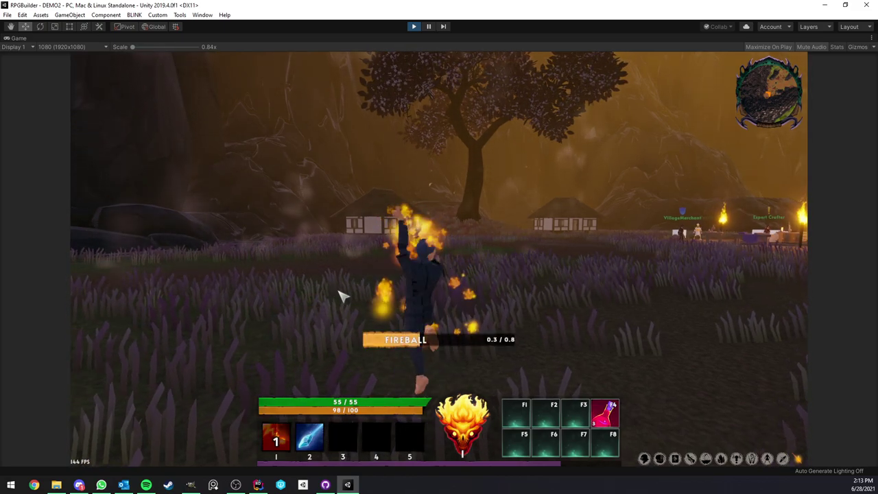
key("1")
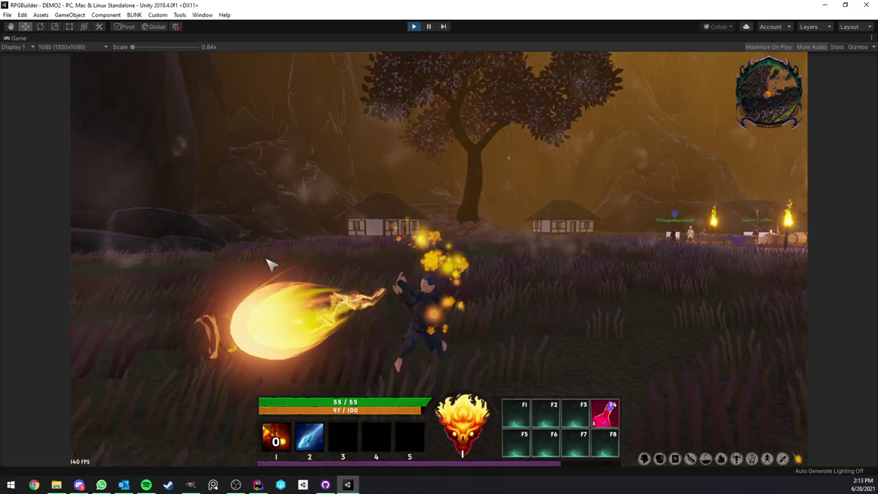
Step: Swing the game camera around the character and bring up the Game view's layout options
right_click_drag(265, 264, 414, 310)
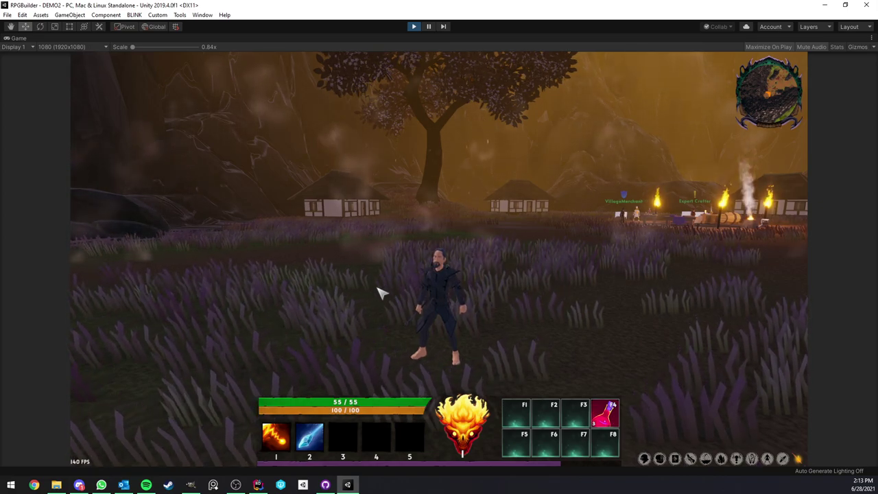
scroll(377, 293, "up", 2)
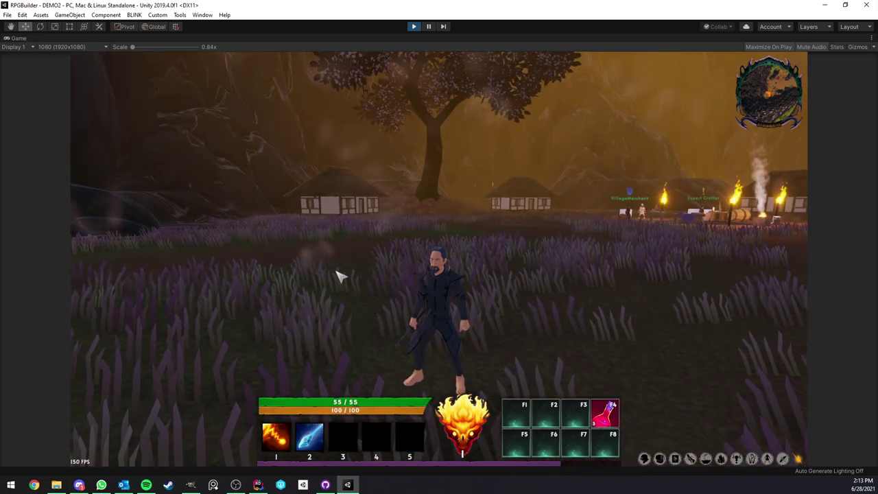
right_click(31, 35)
Step: Restore the docked editor layout, then maximize the RPG Builder window
left_click(42, 64)
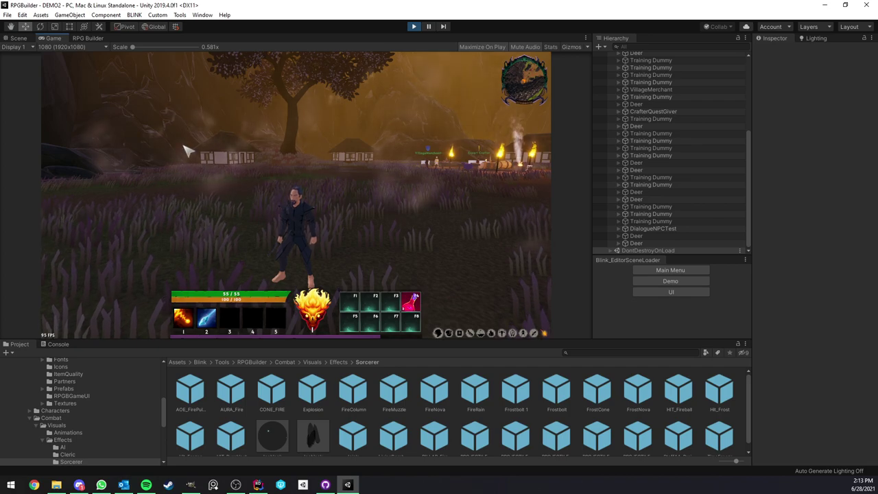
right_click_drag(182, 186, 182, 190)
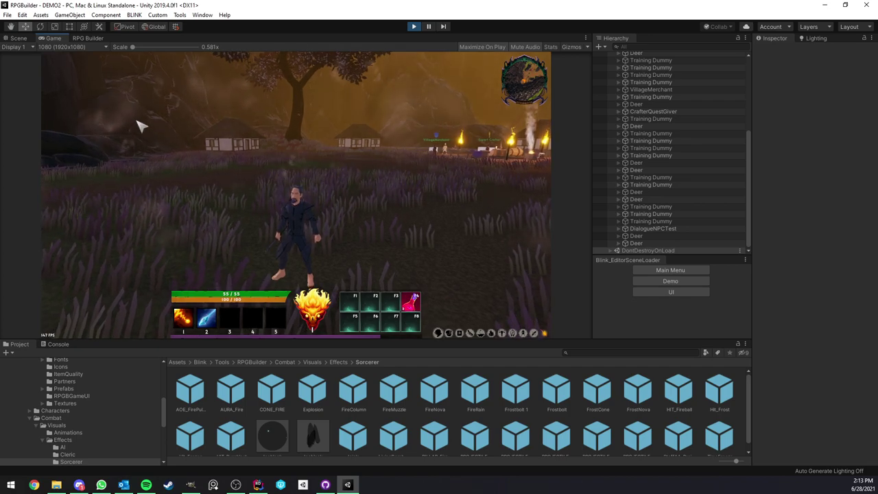
right_click(81, 38)
left_click(107, 46)
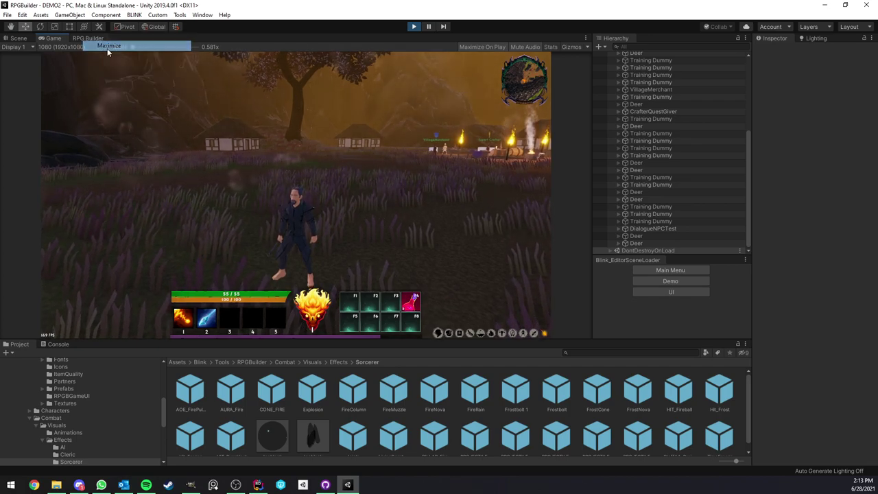
Step: Open the Fireball ability and expand its visual animations settings
scroll(150, 165, "down", 5)
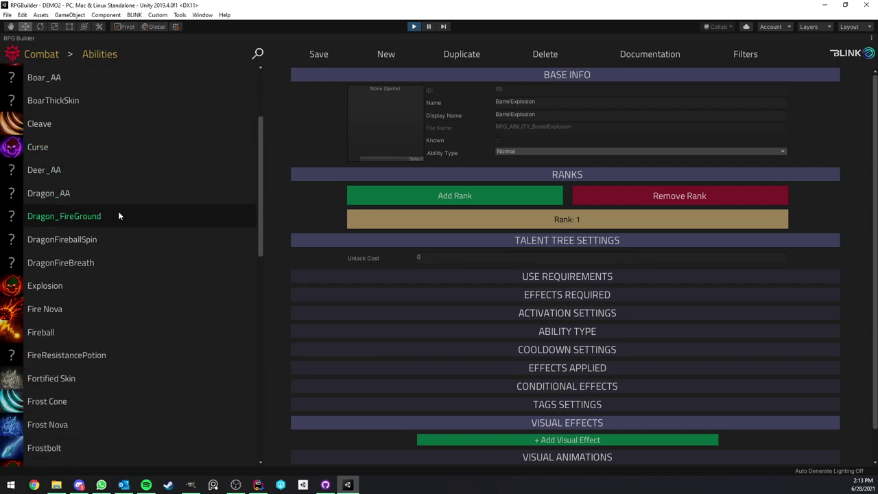
left_click(90, 332)
scroll(330, 245, "down", 10)
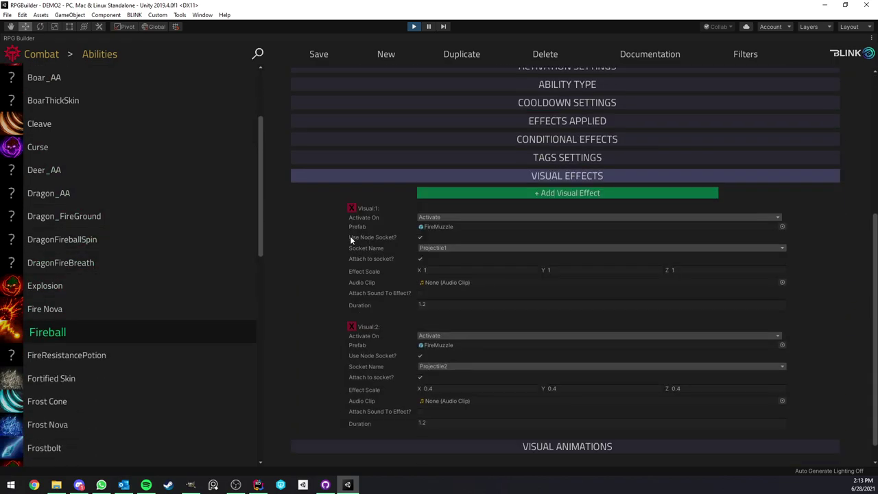
left_click(355, 418)
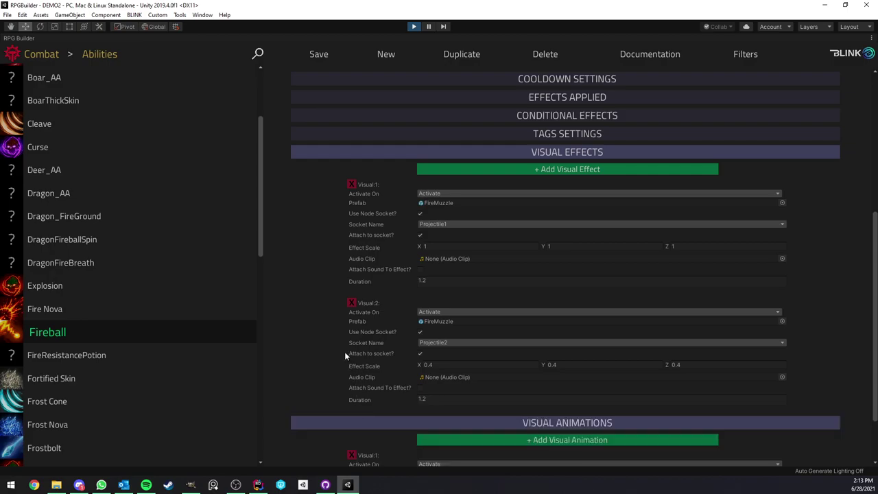
Step: Review Fireball's visuals, collapsing the effects and animations sections and re-expanding Visual Effects
scroll(345, 351, "down", 3)
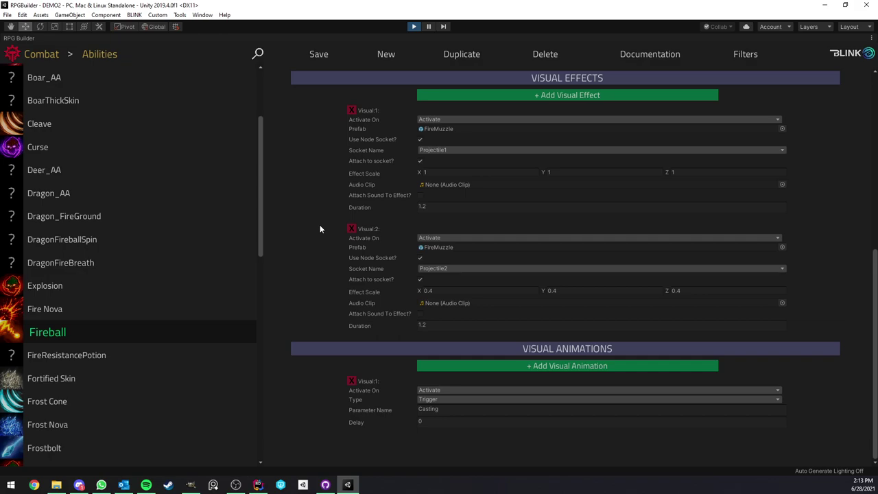
scroll(397, 226, "up", 3)
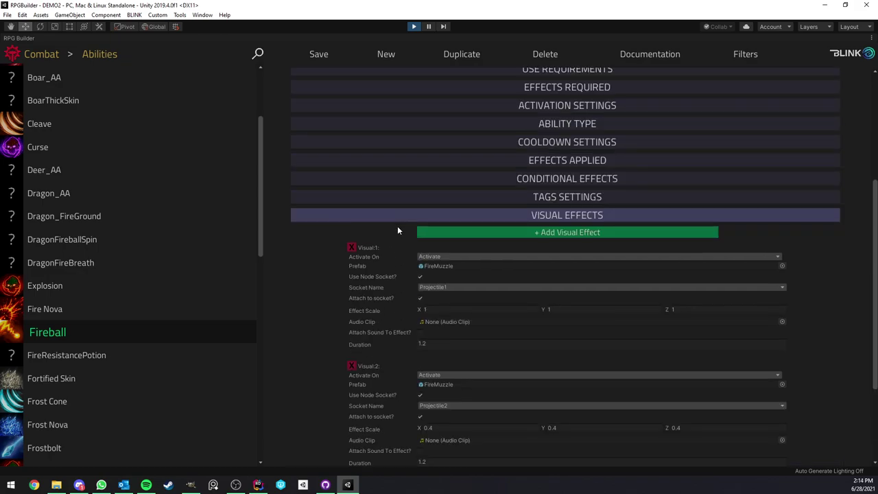
scroll(411, 247, "down", 3)
scroll(393, 273, "up", 5)
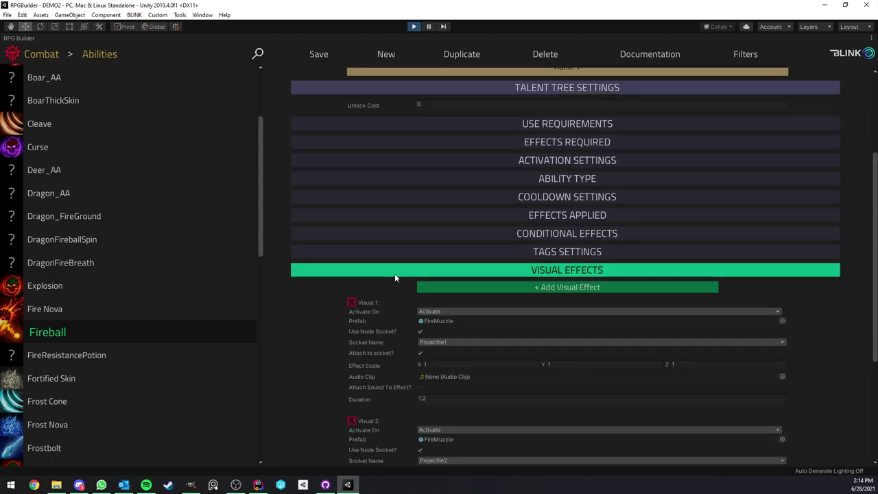
scroll(462, 218, "down", 5)
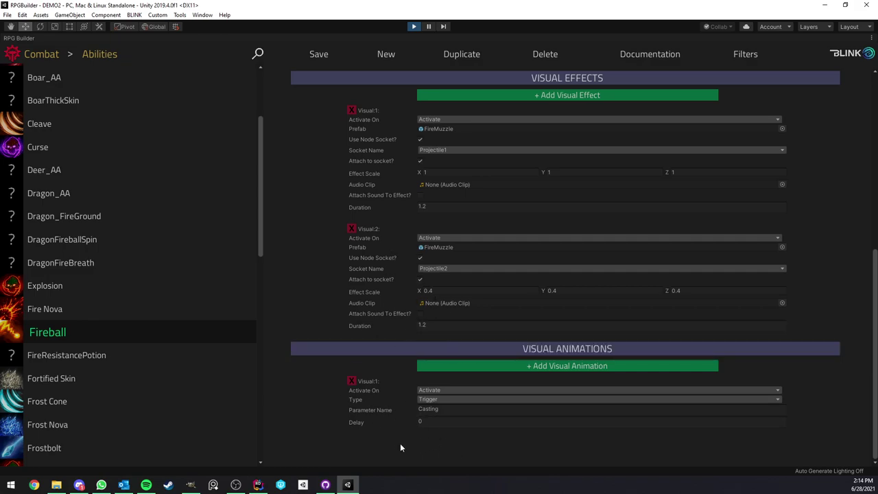
scroll(392, 343, "up", 3)
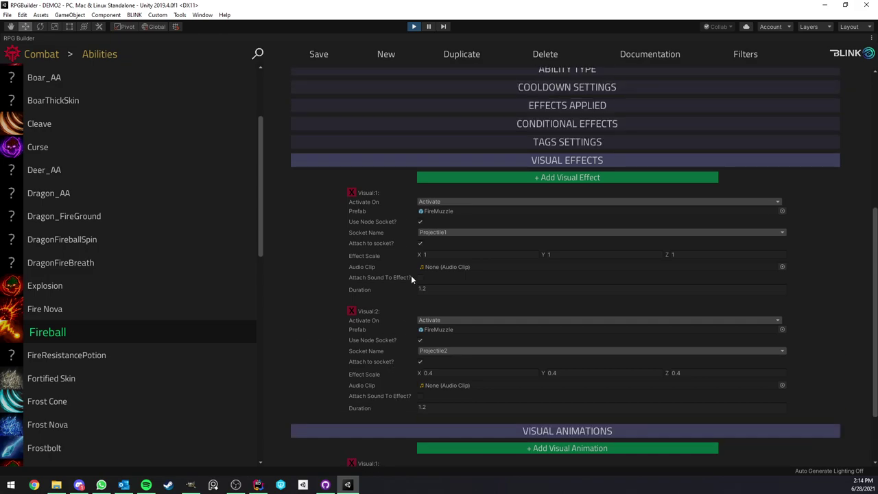
scroll(439, 221, "down", 3)
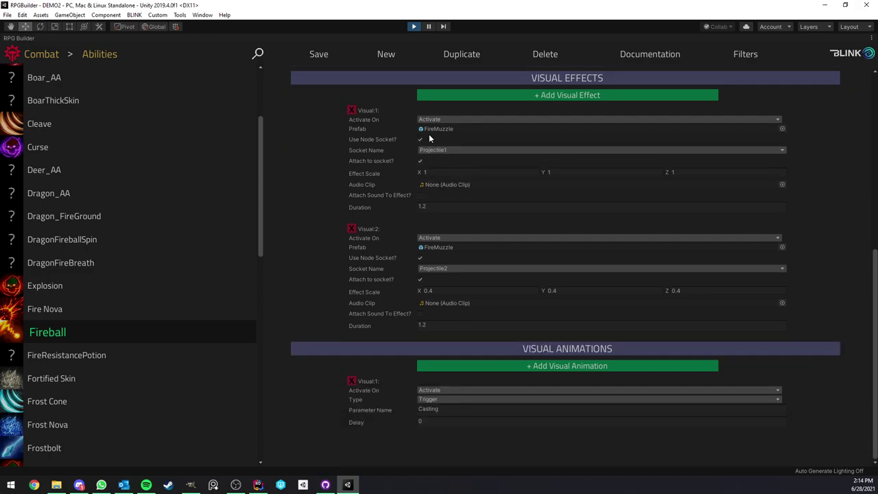
left_click(419, 81)
left_click(441, 346)
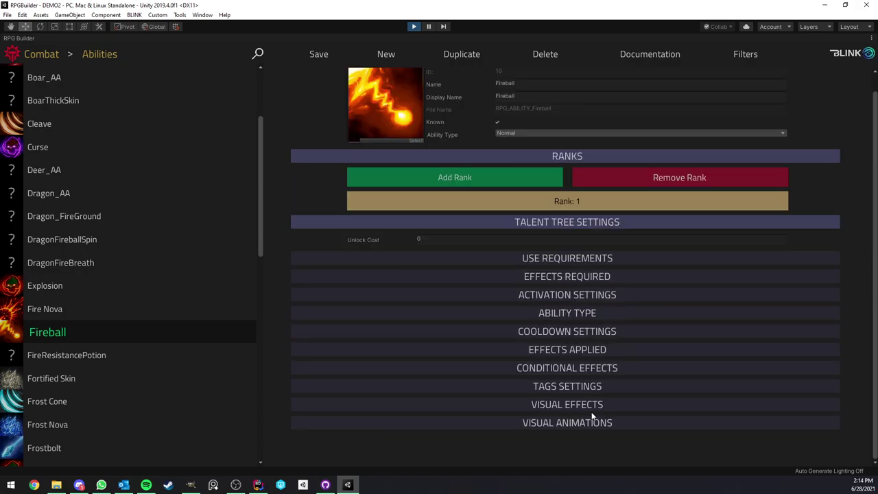
left_click(562, 405)
scroll(451, 293, "down", 6)
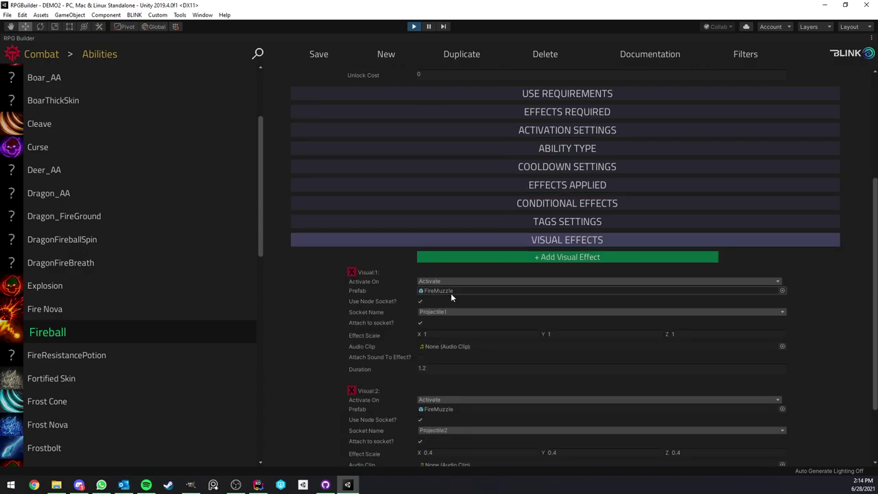
scroll(451, 293, "down", 3)
Step: Add a new, empty visual effect entry to Fireball
left_click(446, 171)
scroll(446, 224, "down", 2)
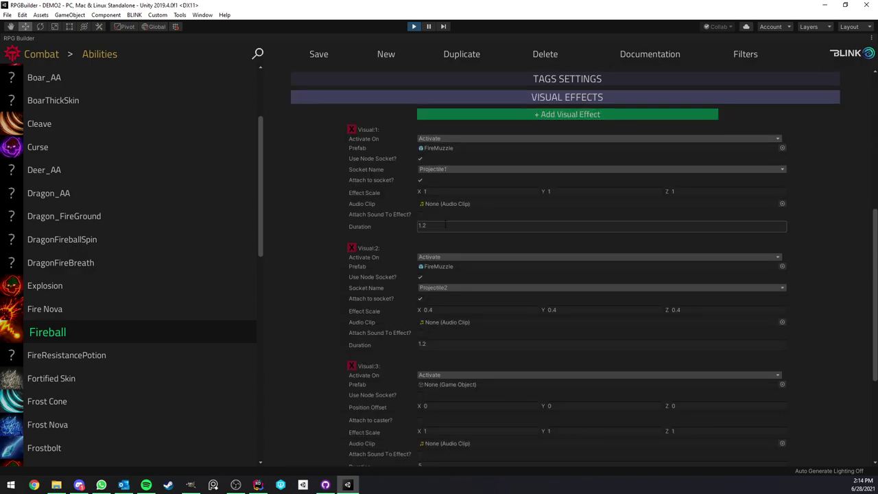
scroll(445, 224, "down", 5)
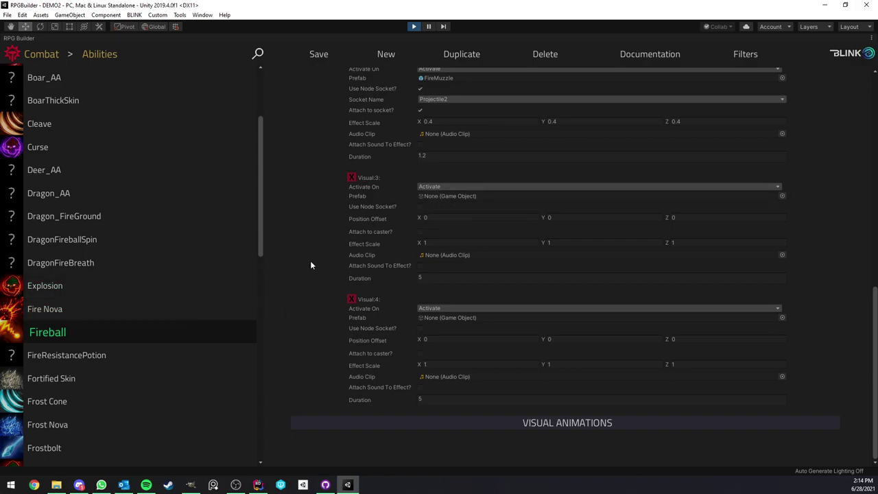
scroll(234, 253, "down", 5)
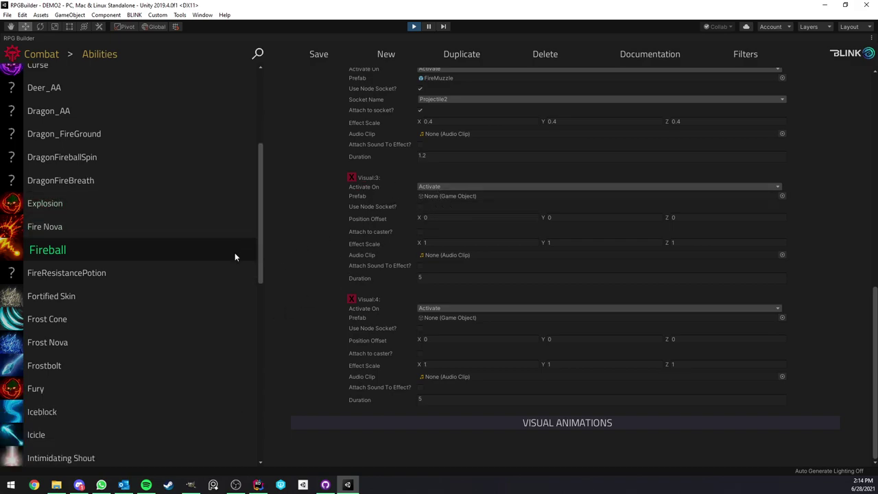
Step: Check Visual:3's activation timing, leave it at Activate, then delete the empty Visual:3 entry
left_click(448, 187)
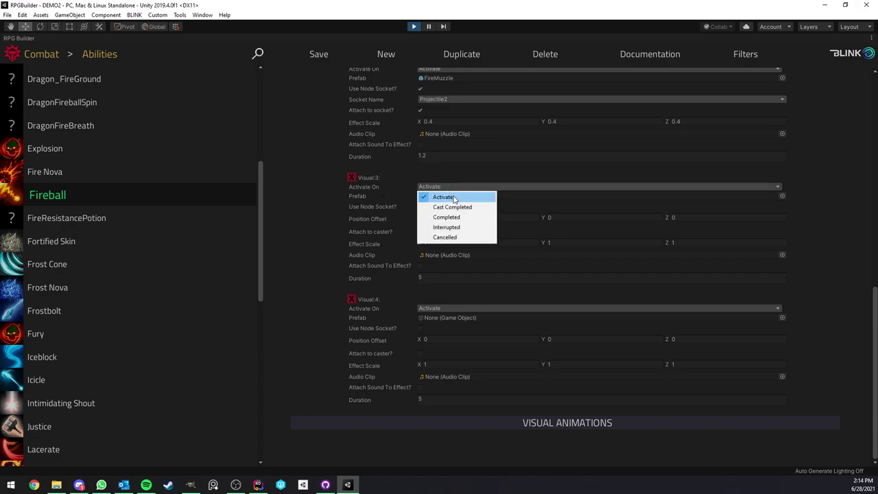
left_click(362, 186)
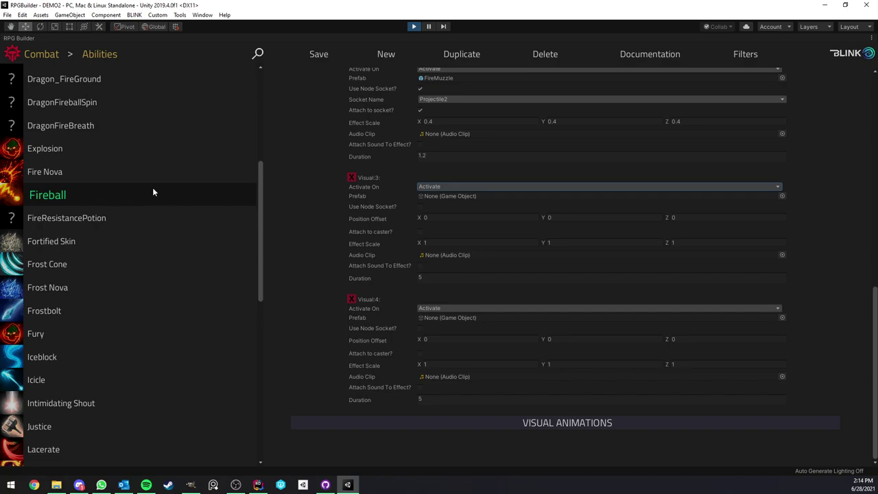
left_click(431, 187)
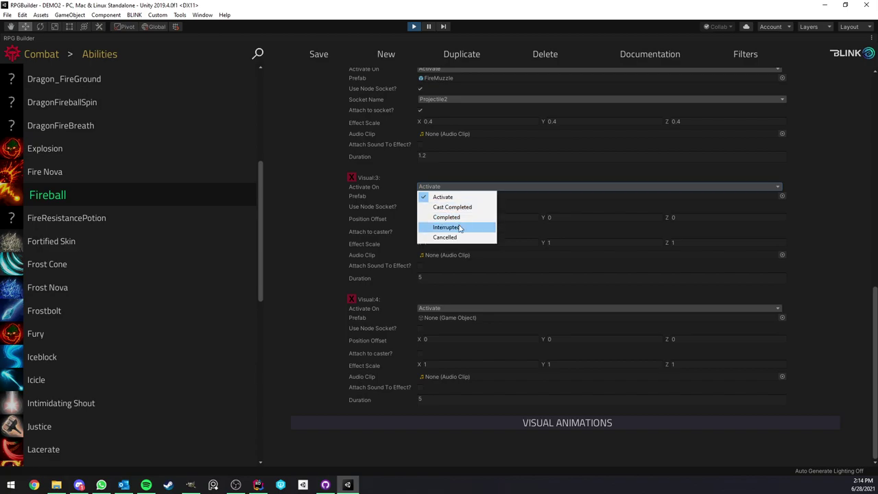
left_click(322, 203)
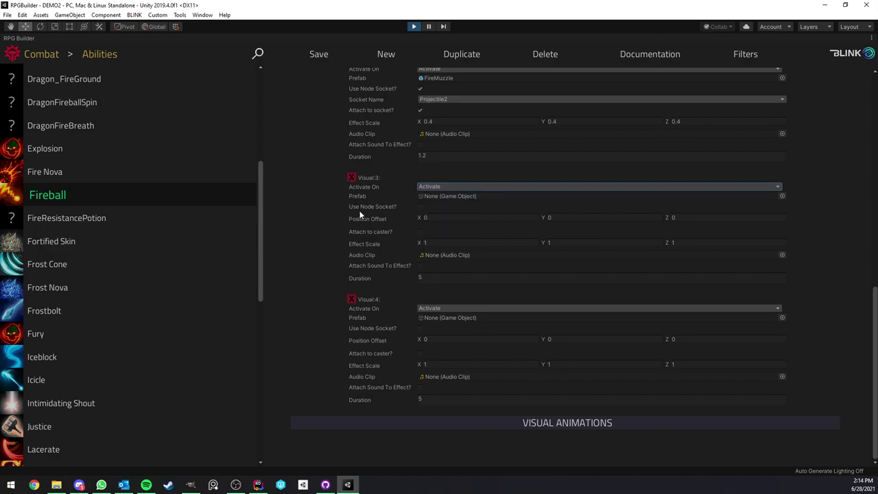
left_click(351, 178)
Step: Delete the remaining empty visual effect entry and un-maximize RPG Builder to restore the layout
left_click(352, 299)
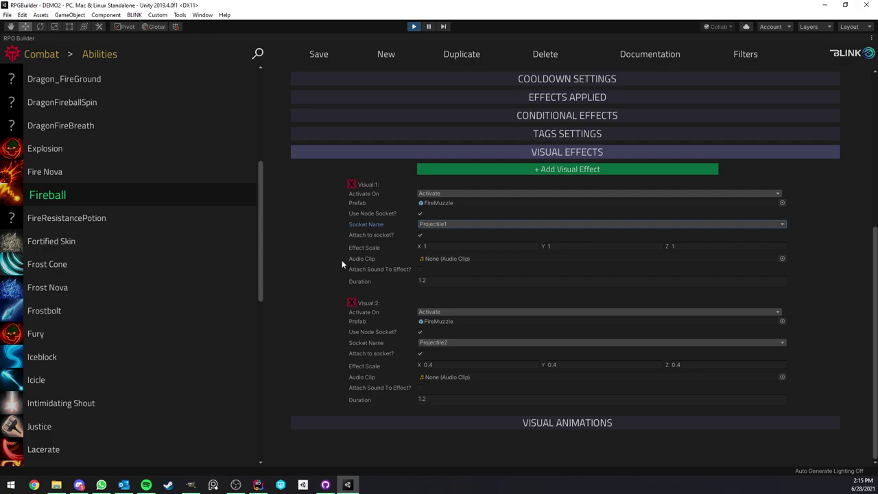
right_click(51, 39)
left_click(61, 46)
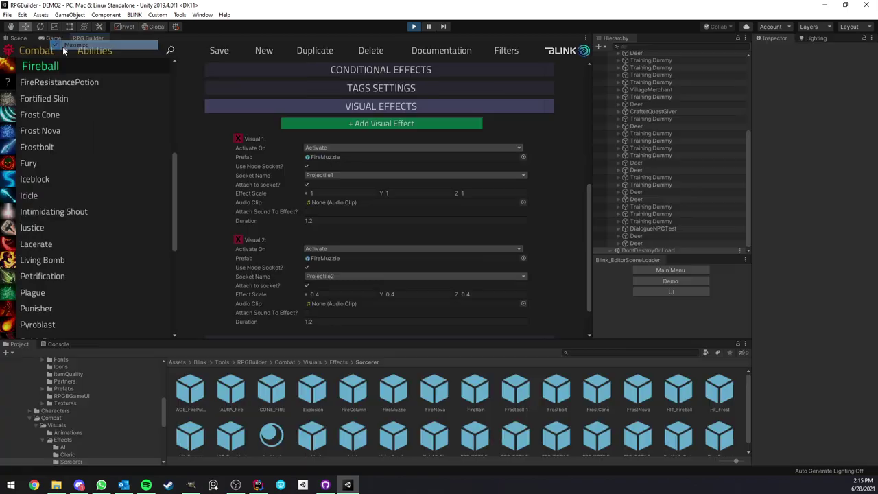
Step: Cast Fireball twice with the 1 hotkey in the running Game view
left_click(50, 38)
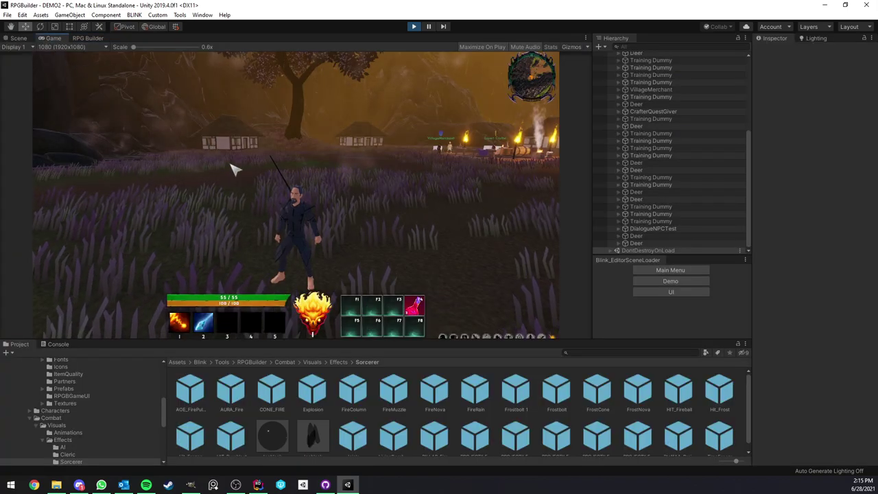
key("1")
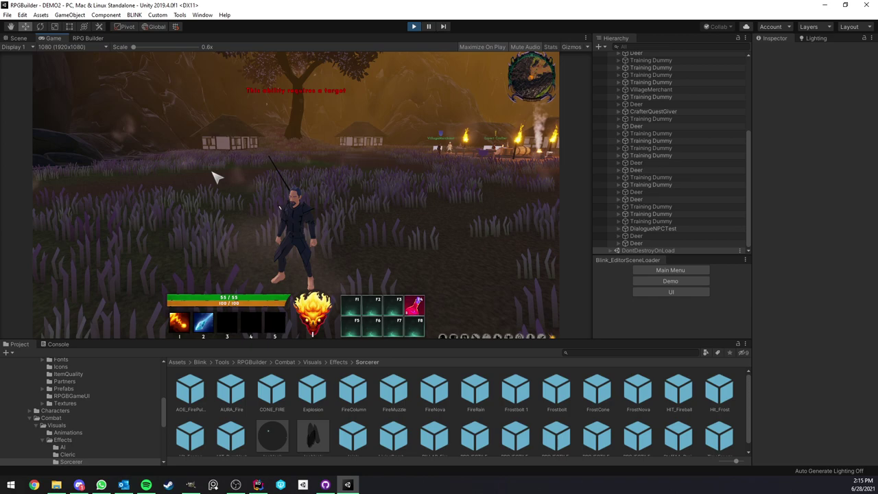
key("1")
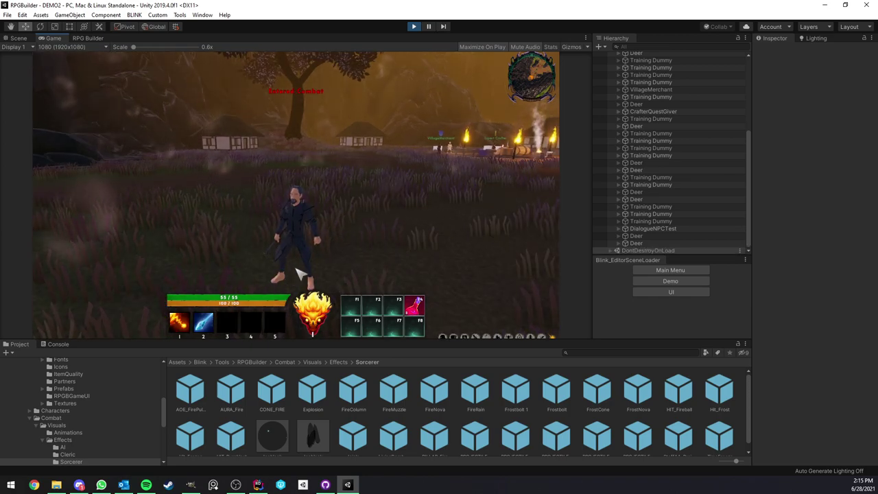
Step: Cast Fireball twice more, then frame the player in the Scene view and select the Explosion prefab
key("1")
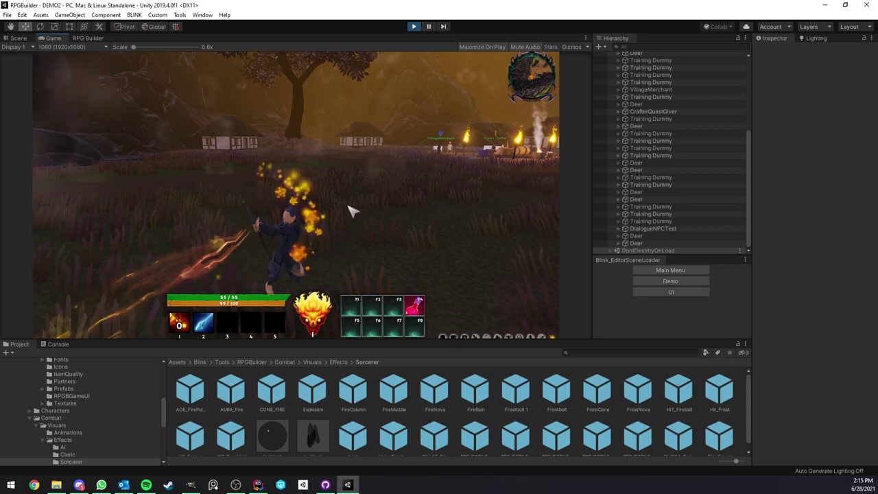
key("1")
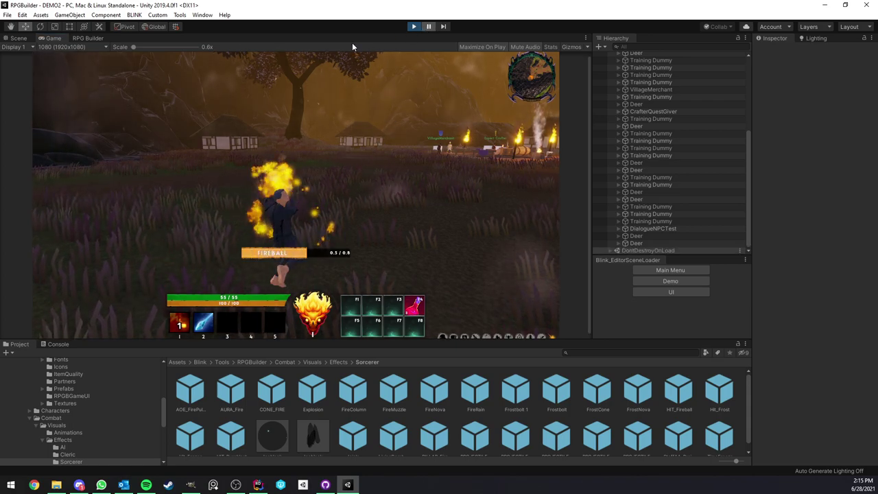
left_click(17, 39)
scroll(683, 117, "up", 5)
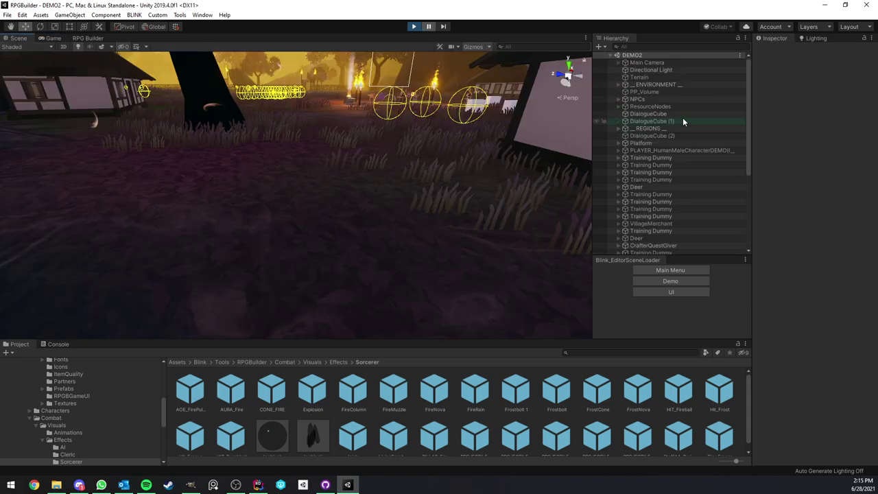
double_click(652, 148)
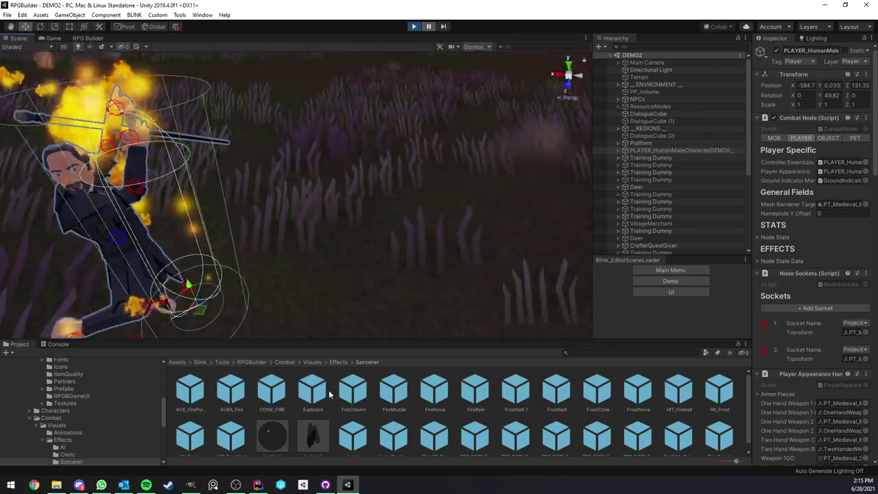
left_click(312, 390)
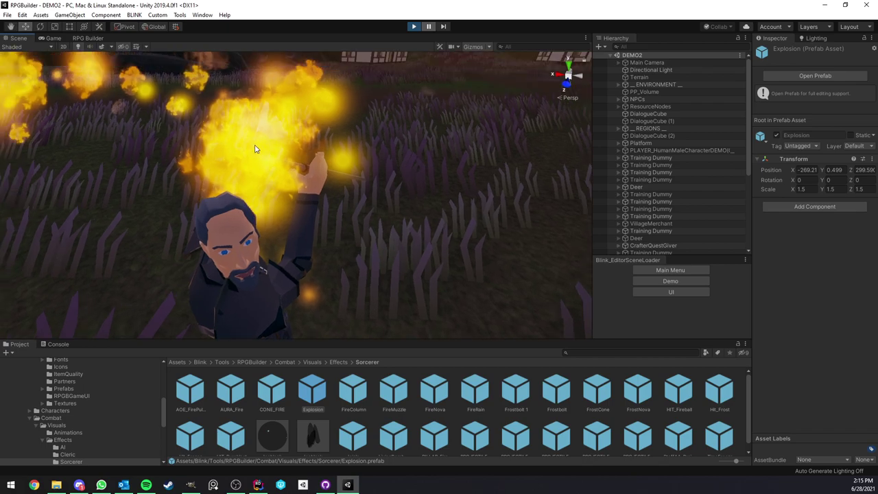
Step: Return to the Game view, toggle Maximize off, and switch to the RPG Builder editor
left_click(54, 39)
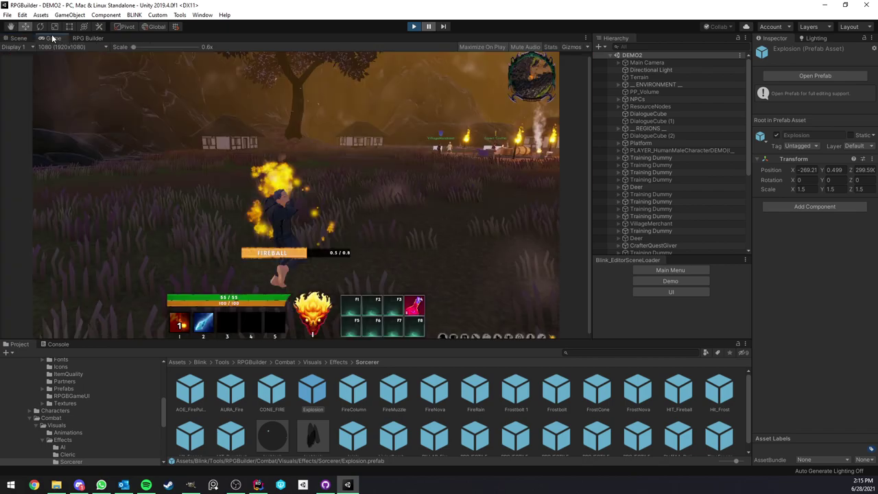
key("shift+space")
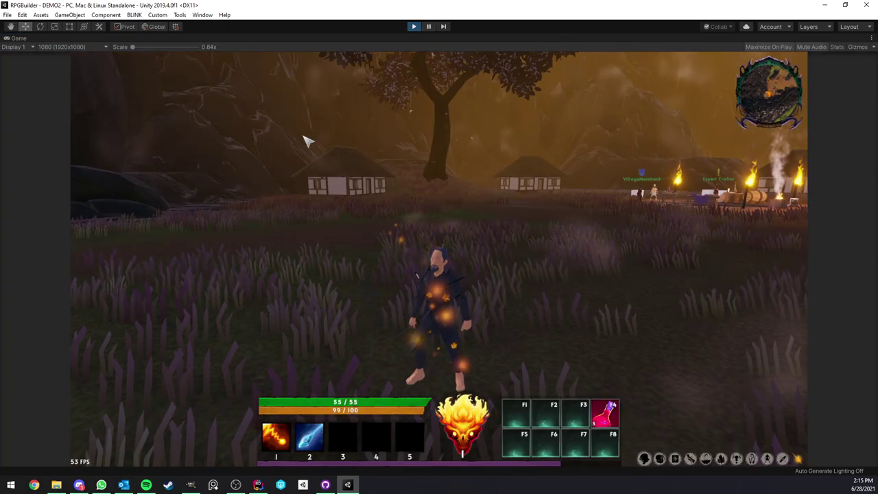
right_click(35, 38)
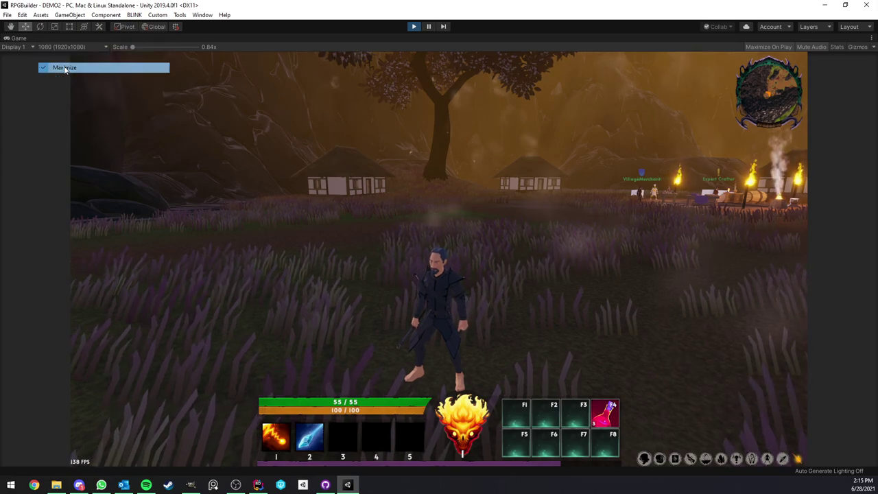
left_click(65, 67)
left_click(88, 38)
Step: Open the Fireball ability and maximize the RPG Builder editor
scroll(70, 205, "down", 5)
left_click(58, 175)
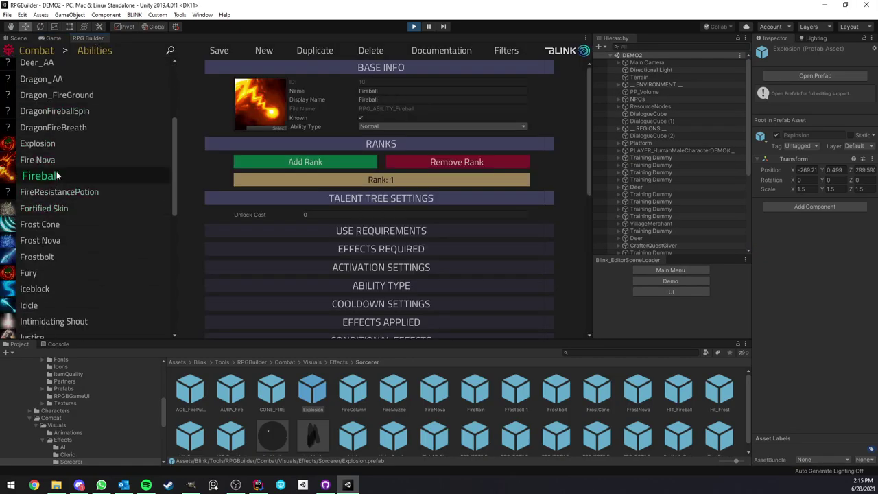
right_click(92, 38)
left_click(113, 44)
Step: Expand Fireball's visual animations, add and delete a Visual:2 entry, and check the Casting animation's activation
scroll(381, 225, "down", 5)
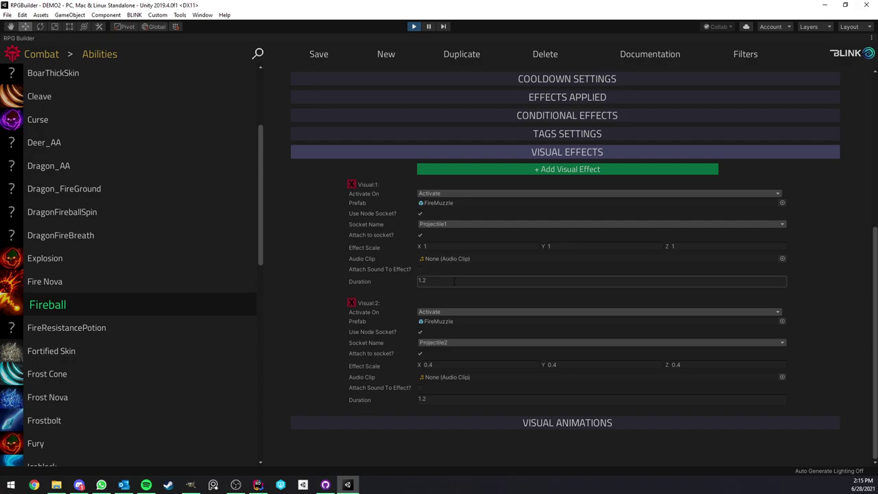
left_click(524, 423)
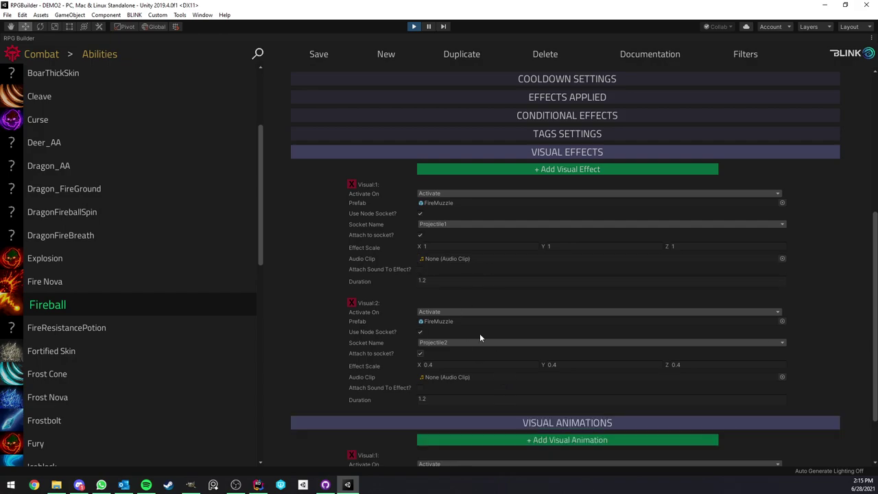
scroll(480, 333, "down", 3)
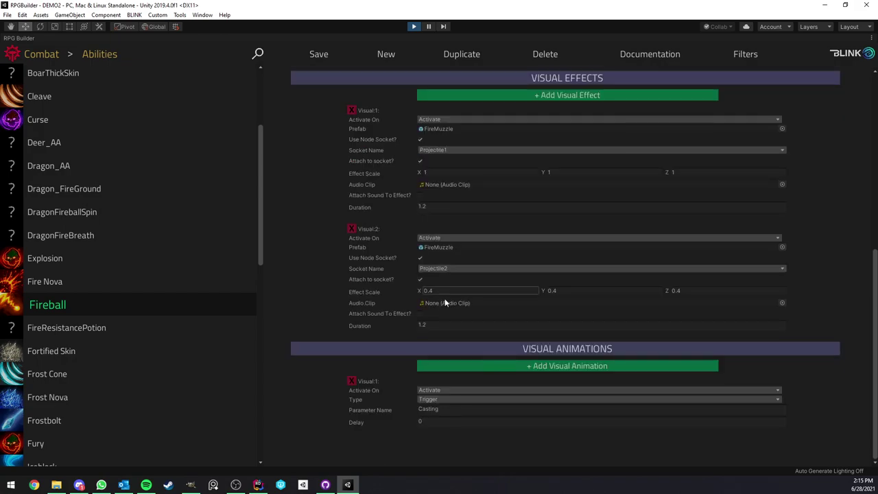
left_click(460, 365)
scroll(461, 365, "down", 3)
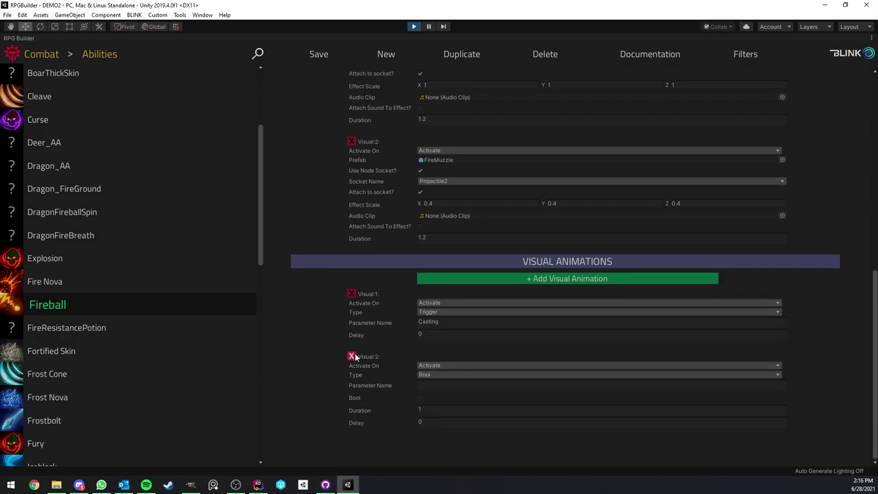
left_click(351, 357)
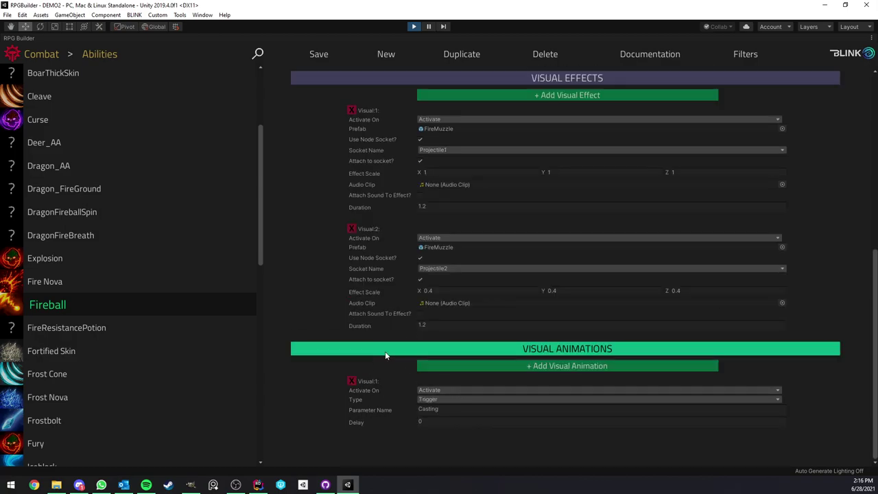
left_click(426, 389)
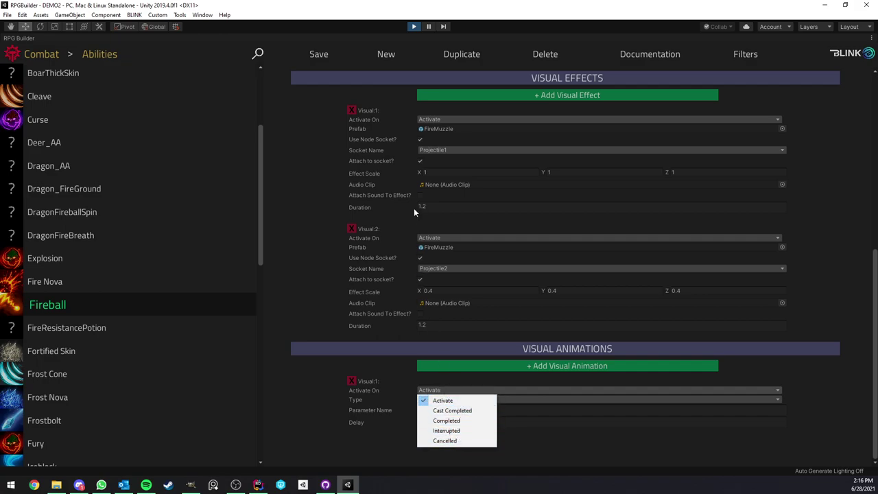
left_click(325, 382)
left_click(442, 399)
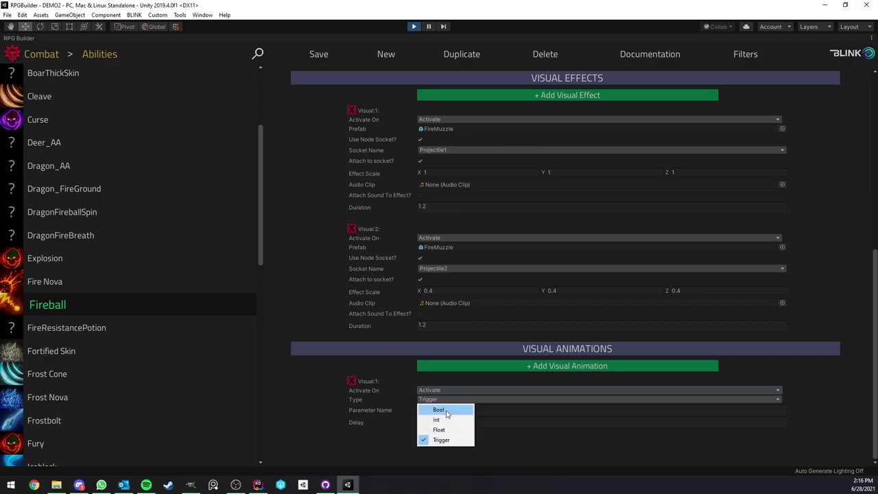
left_click(441, 440)
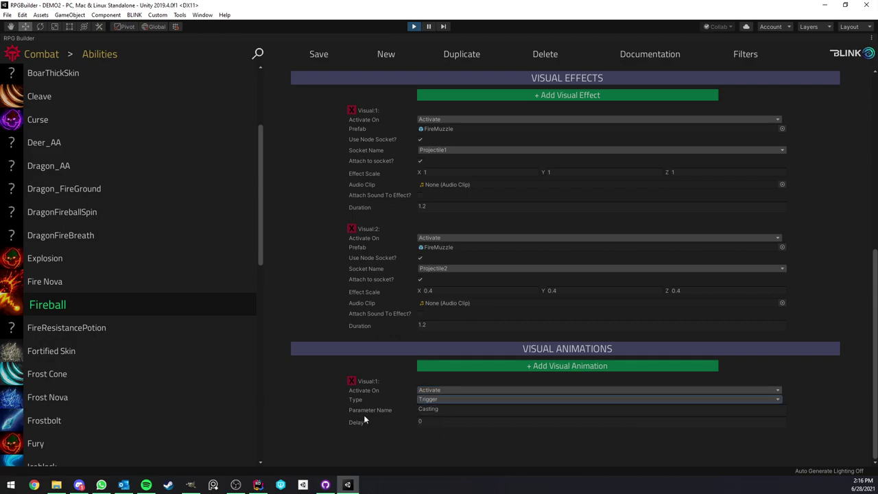
left_click(465, 411)
double_click(465, 412)
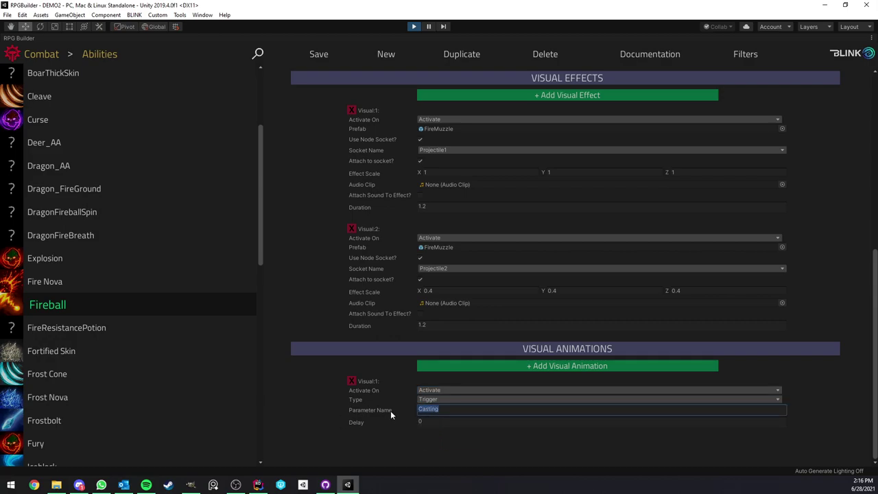
left_click(430, 423)
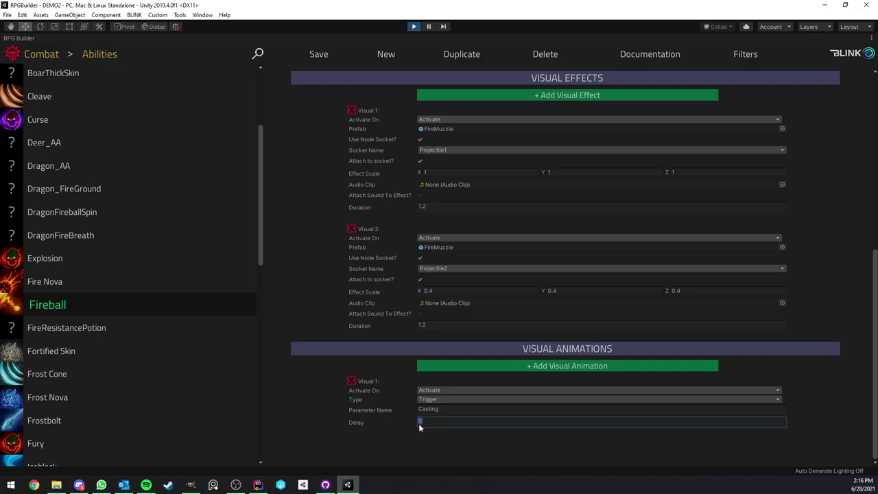
left_click(419, 423)
left_click(443, 399)
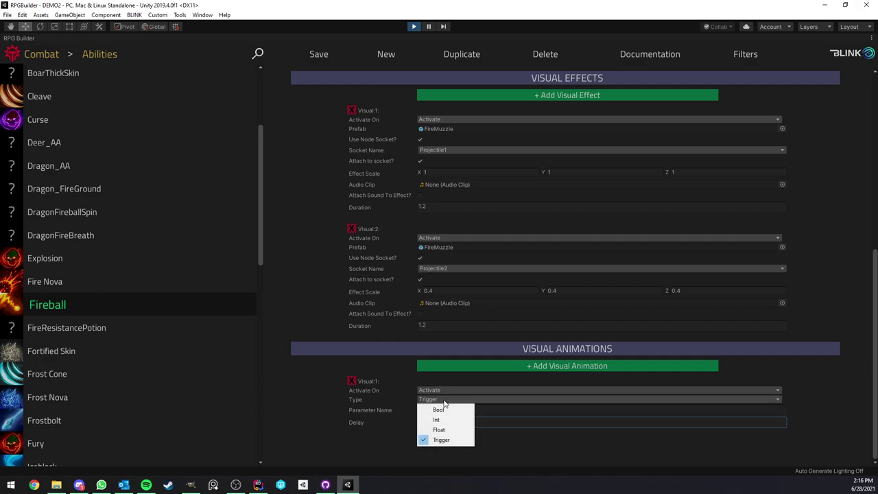
left_click(446, 427)
scroll(450, 407, "down", 1)
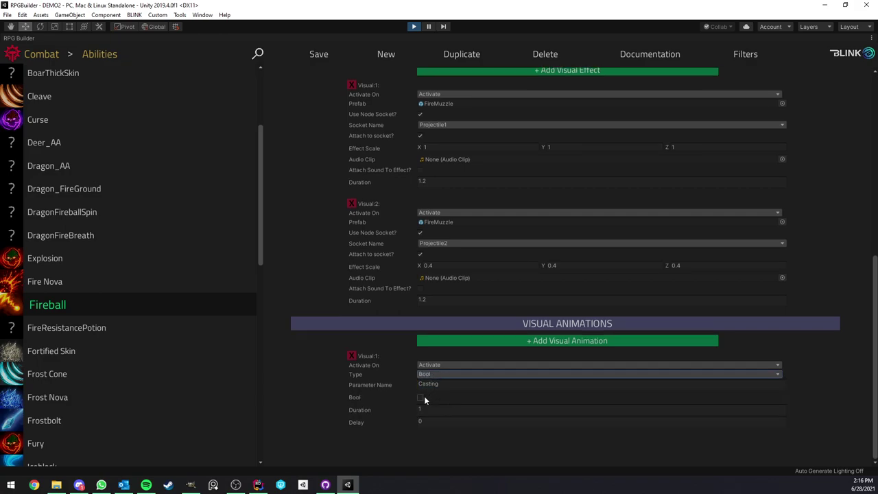
left_click(422, 398)
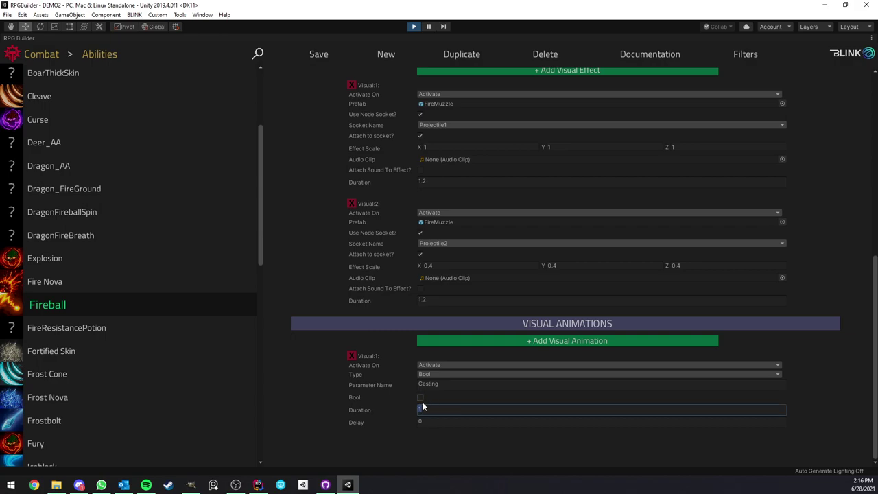
left_click(436, 376)
left_click(443, 396)
left_click(437, 387)
left_click(439, 417)
left_click(428, 388)
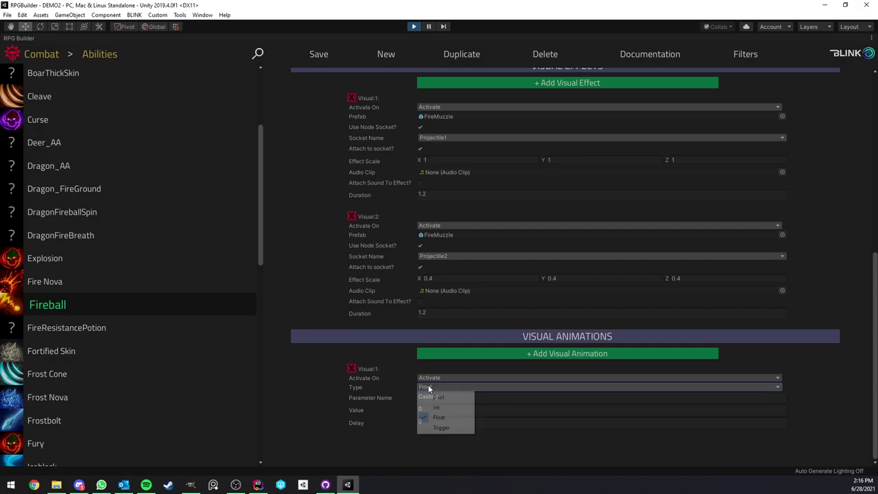
left_click(440, 428)
left_click(459, 367)
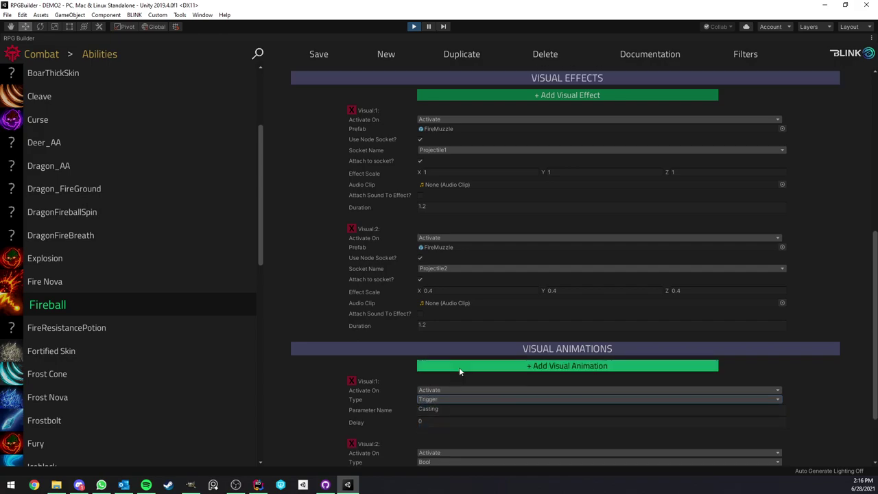
scroll(449, 353, "down", 5)
left_click(440, 277)
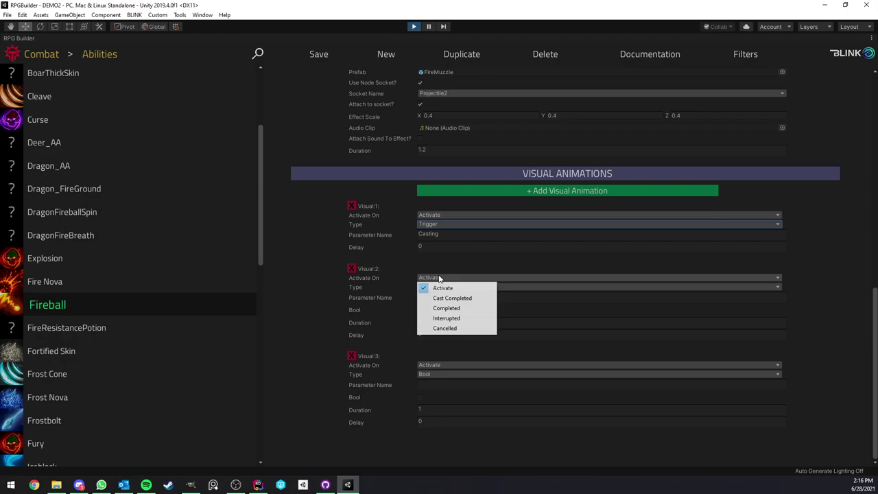
left_click(442, 288)
left_click(352, 269)
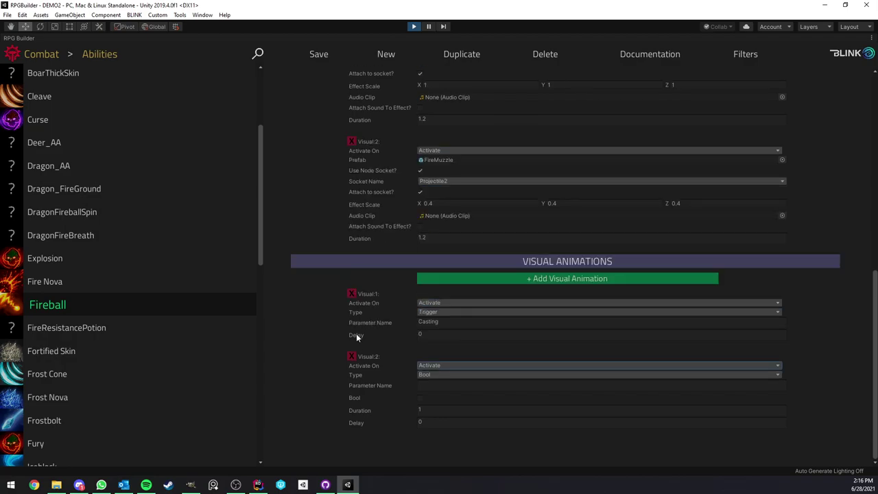
scroll(356, 355, "up", 7)
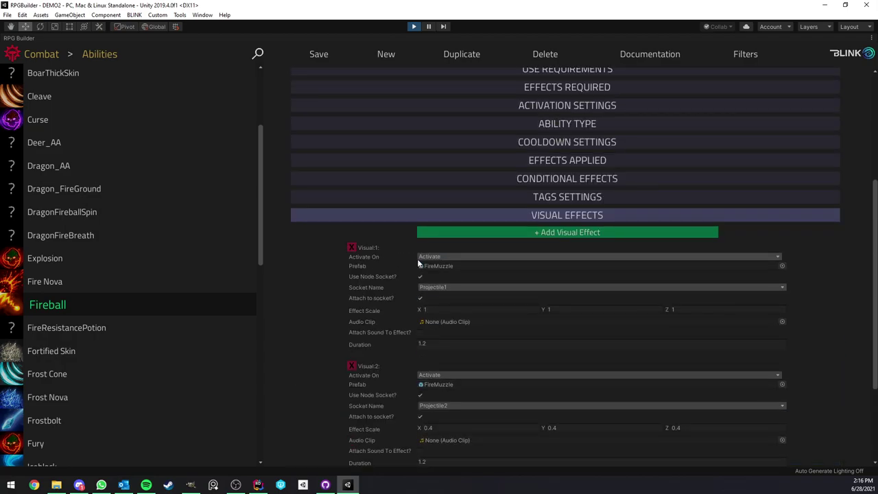
scroll(418, 257, "down", 3)
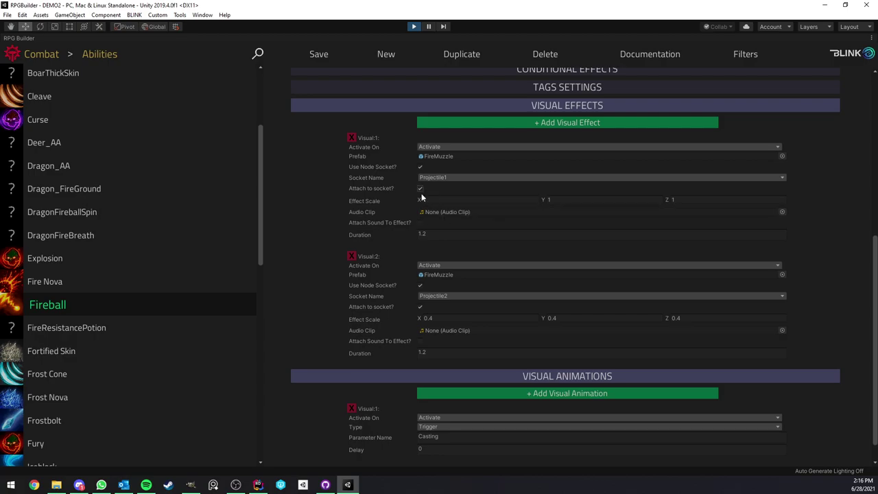
Step: Switch RPG Builder to Effects and expand Axe_AA's VISUALS and VISUAL ANIMATIONS sections
left_click(108, 54)
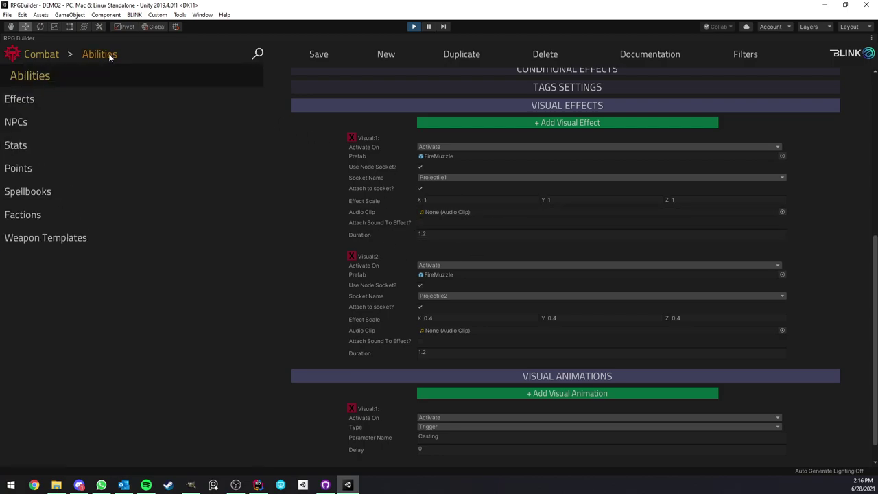
left_click(51, 100)
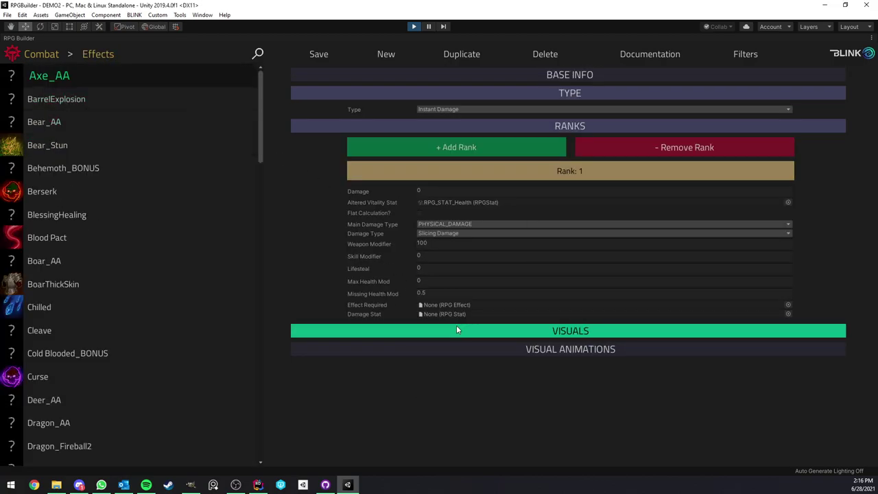
left_click(372, 126)
left_click(382, 94)
left_click(382, 111)
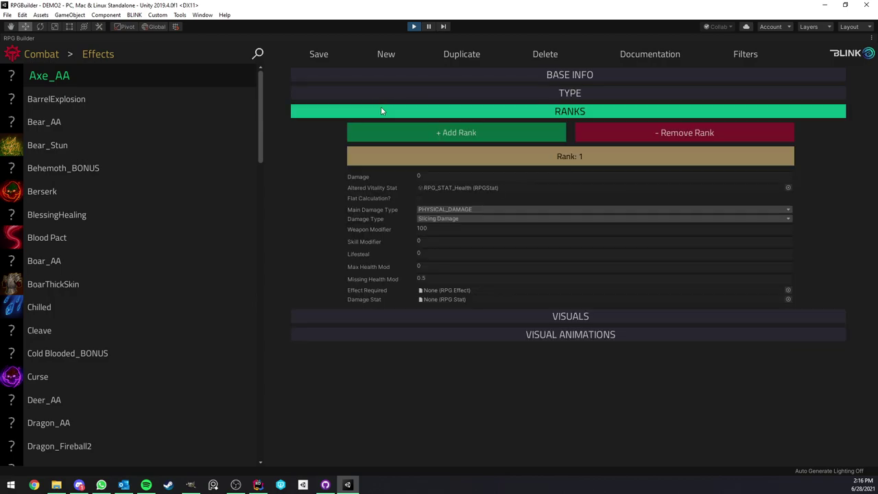
left_click(503, 320)
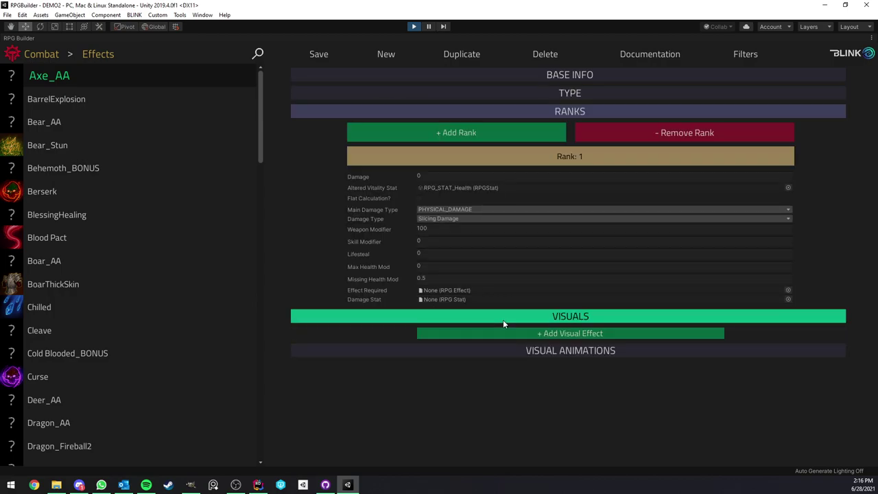
left_click(509, 350)
Step: Add an empty visual effect and visual animation to Axe_AA, then open the Fireball_DMG effect
left_click(515, 333)
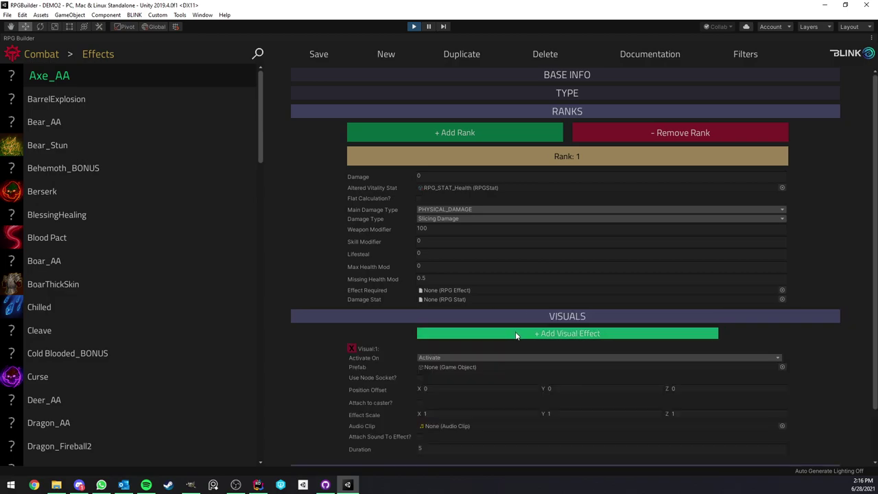
scroll(512, 320, "down", 3)
left_click(510, 428)
scroll(498, 385, "down", 4)
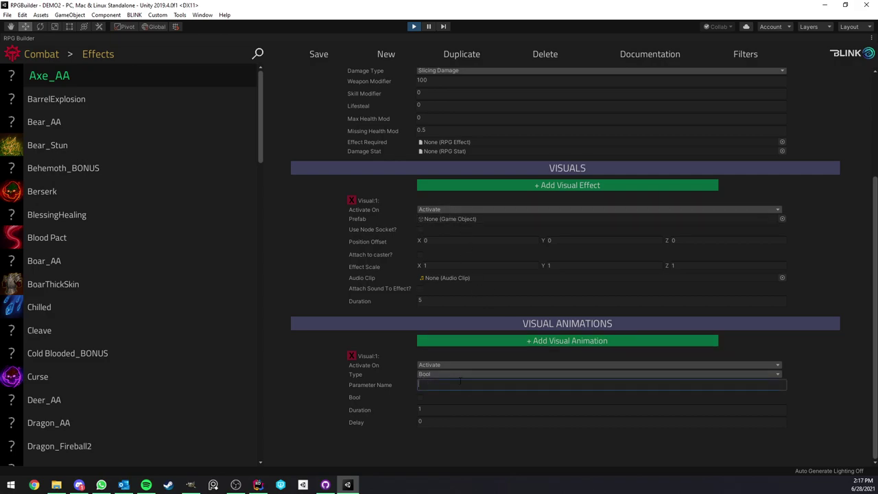
scroll(446, 186, "up", 7)
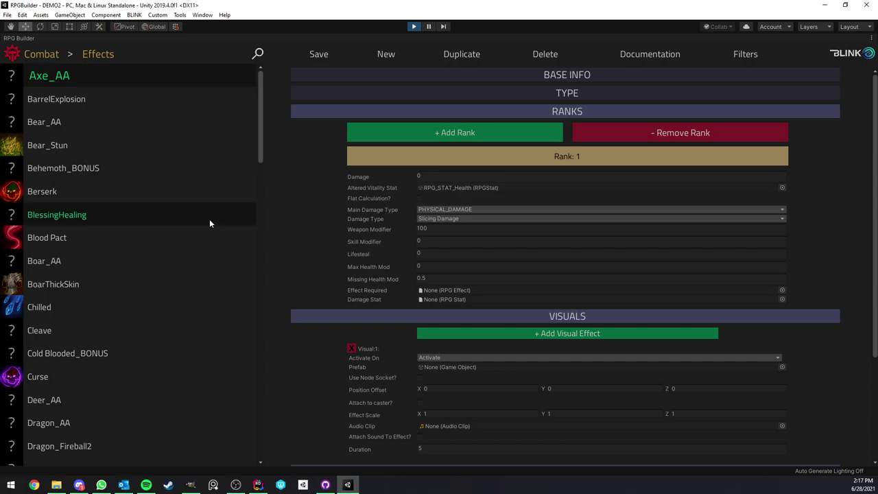
scroll(113, 218, "down", 8)
left_click(110, 331)
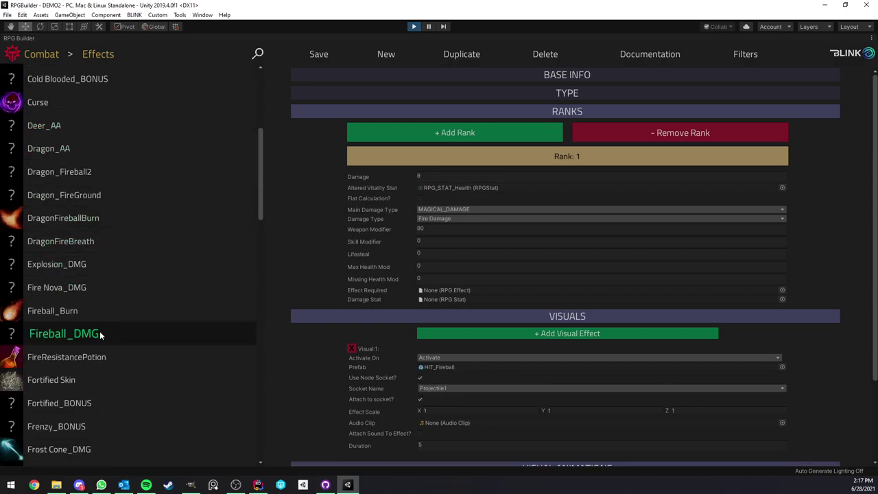
Step: Scroll through Fireball_DMG's settings and bring up the RPG Builder category list
scroll(485, 267, "down", 4)
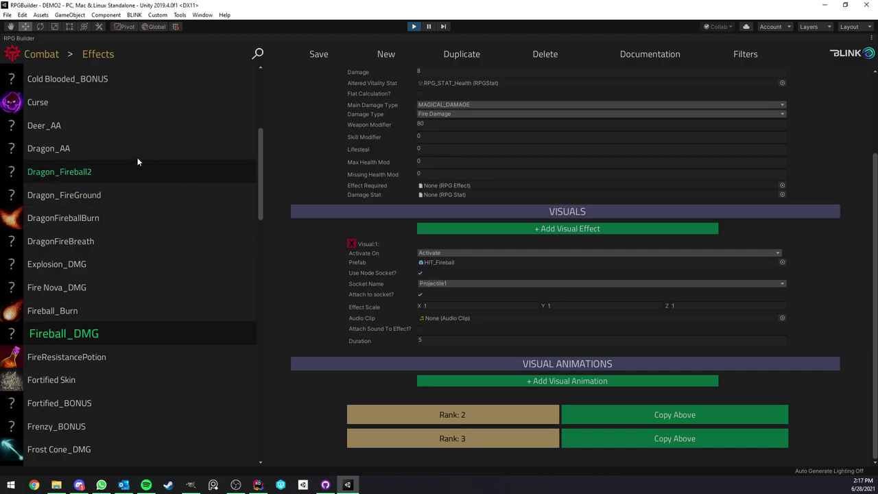
left_click(90, 58)
Step: Switch back to Abilities and open the Fireball ability
left_click(55, 76)
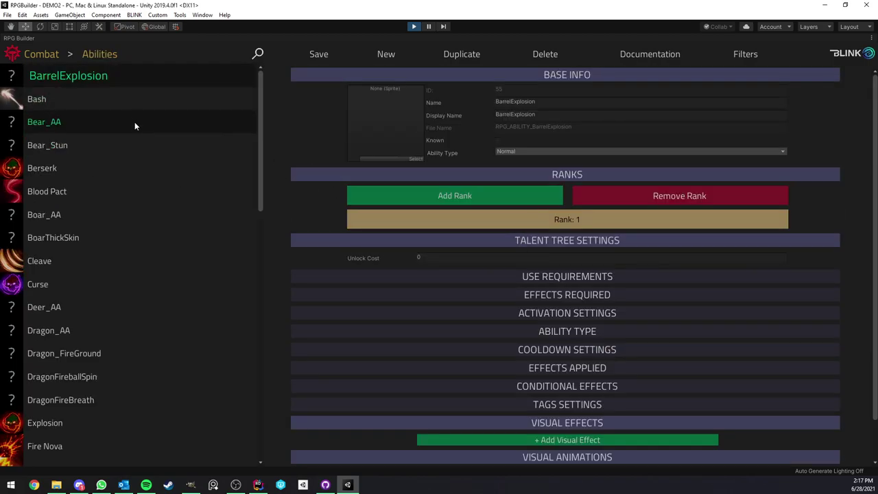
scroll(130, 165, "down", 4)
scroll(103, 185, "down", 3)
left_click(95, 194)
scroll(385, 238, "down", 8)
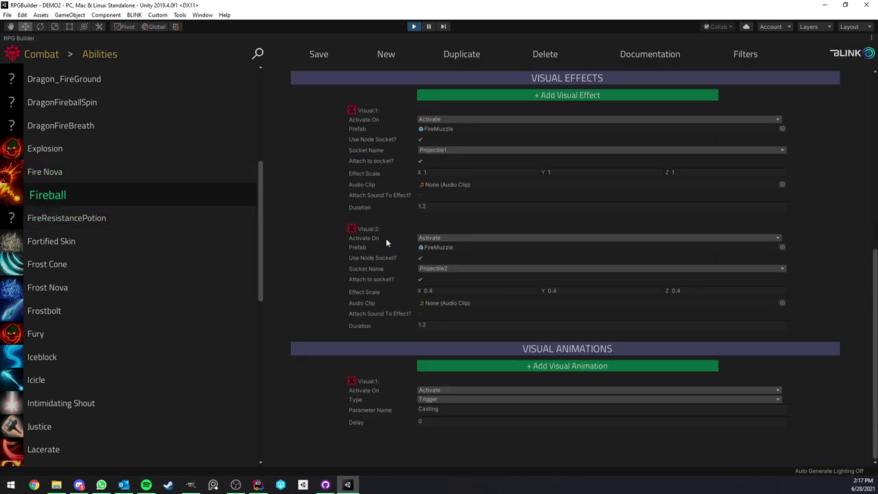
Step: Restore Unity's docked layout and locate the FireMuzzle prefab in the project assets
right_click(38, 37)
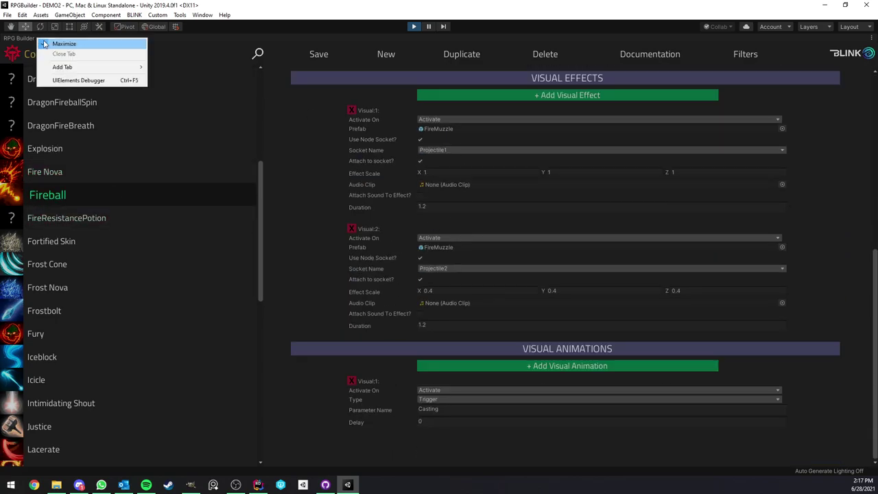
left_click(52, 43)
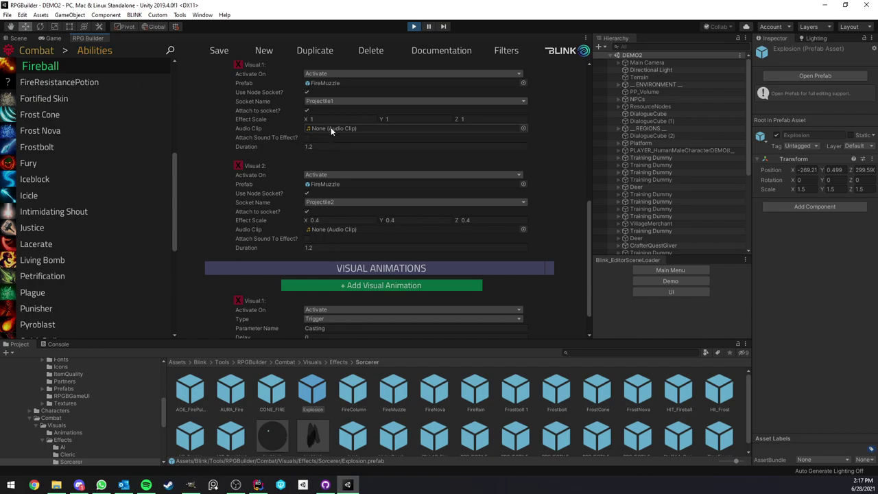
left_click(325, 83)
Step: Drag a copy of the FireMuzzle prefab into the Scene view beside the character
left_click(53, 38)
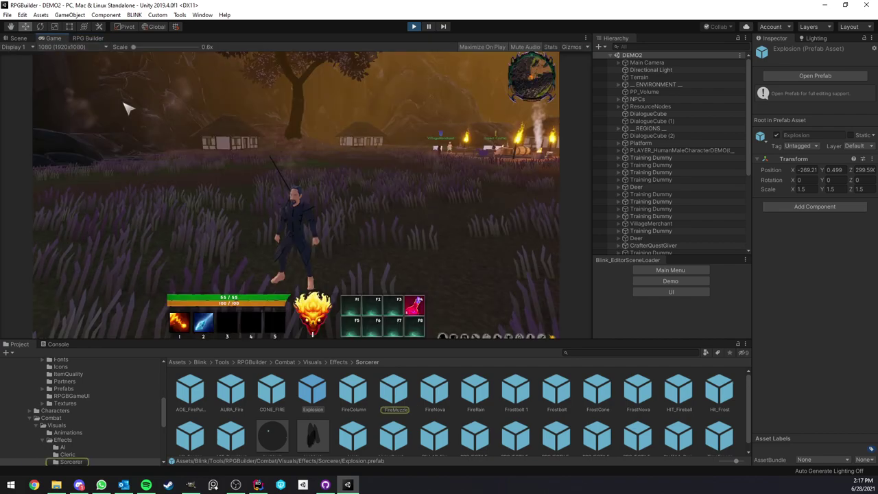
left_click(18, 38)
scroll(305, 169, "up", 3)
right_click_drag(305, 168, 261, 183)
key("w")
left_click(388, 385)
left_click_drag(388, 385, 338, 253)
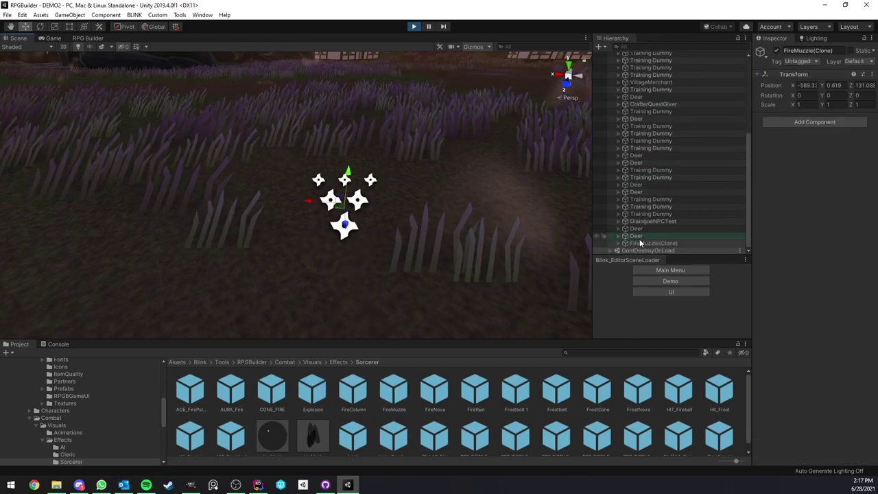
Step: Select FireMuzzle(Clone)'s Fire, Smoke and Particles children and play their effect preview
left_click(619, 251)
scroll(670, 213, "down", 2)
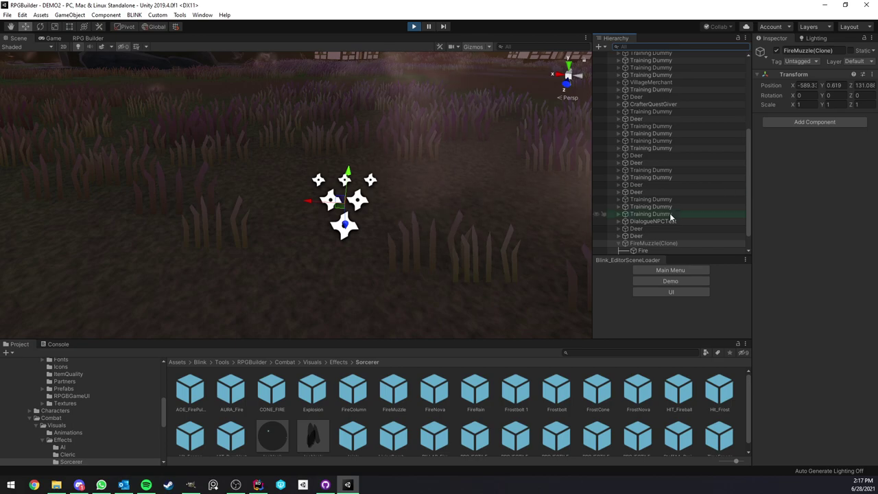
left_click(645, 229)
left_click(651, 243, "shift")
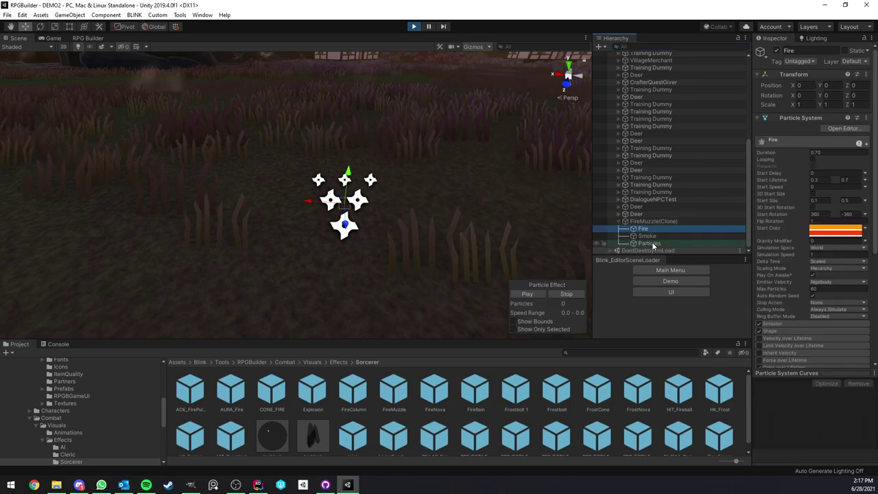
left_click(534, 292)
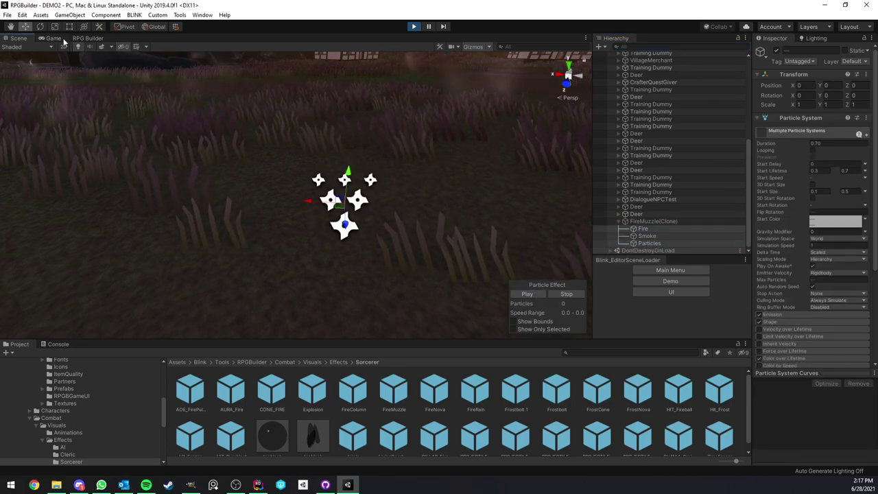
left_click(88, 38)
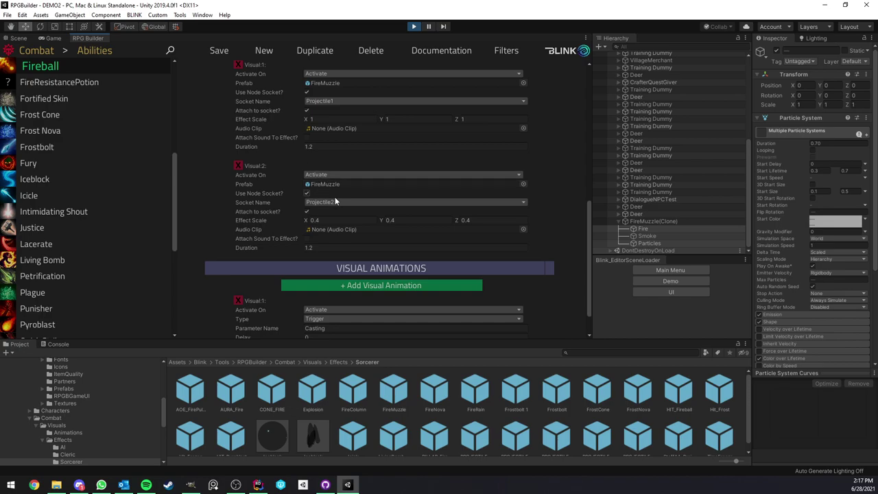
Step: Change Visual:2's Effect Scale X, Y and Z from 0.4 to 1, then test-cast Fireball
double_click(337, 222)
left_click(412, 221)
left_click(487, 221)
left_click(340, 220)
type("1")
left_click(412, 220)
type("1")
left_click(477, 221)
left_click(328, 119)
key("1")
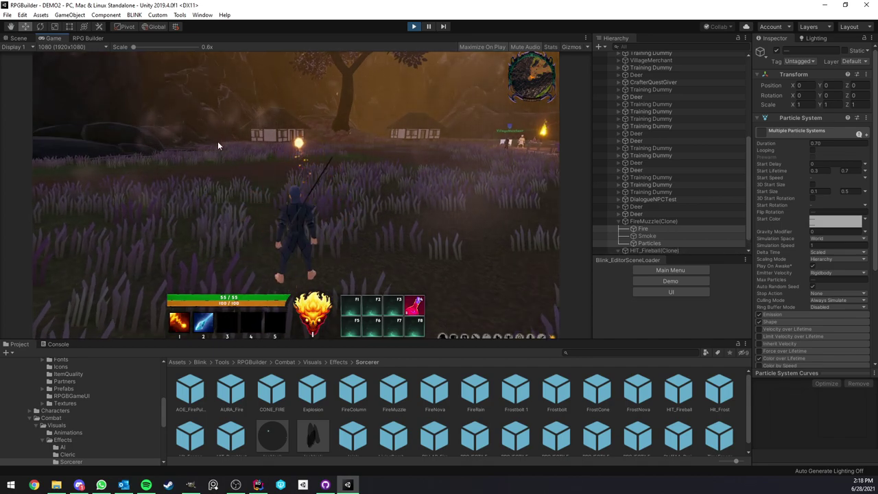
left_click(88, 37)
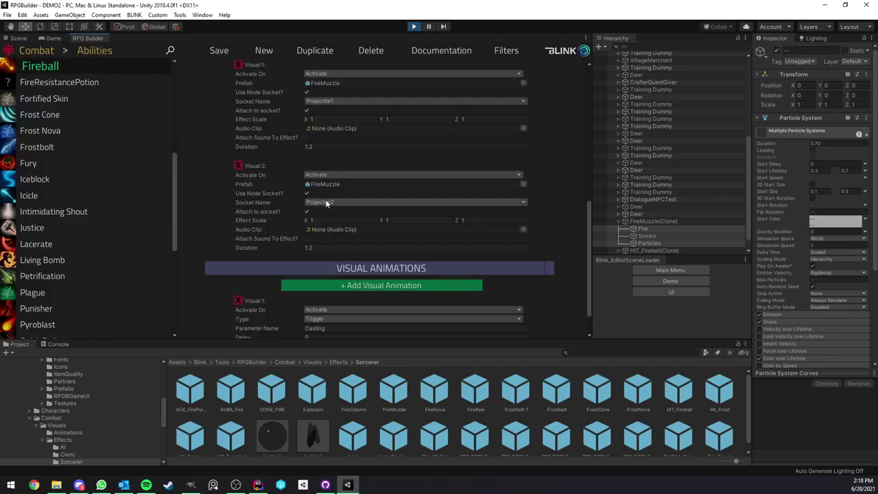
Step: Select the FireMuzzle(Clone) Fire particle system and keep its Scaling Mode on Hierarchy
scroll(327, 203, "up", 2)
left_click(310, 247)
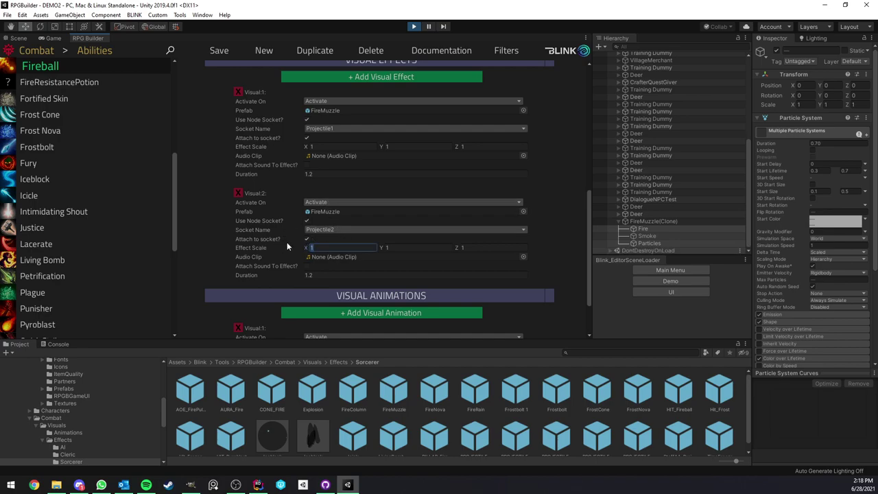
left_click(652, 230)
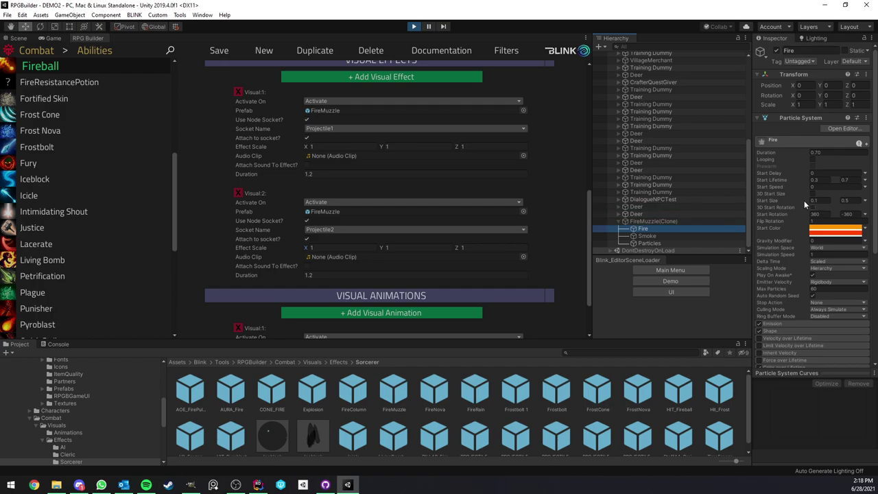
left_click_drag(753, 199, 684, 200)
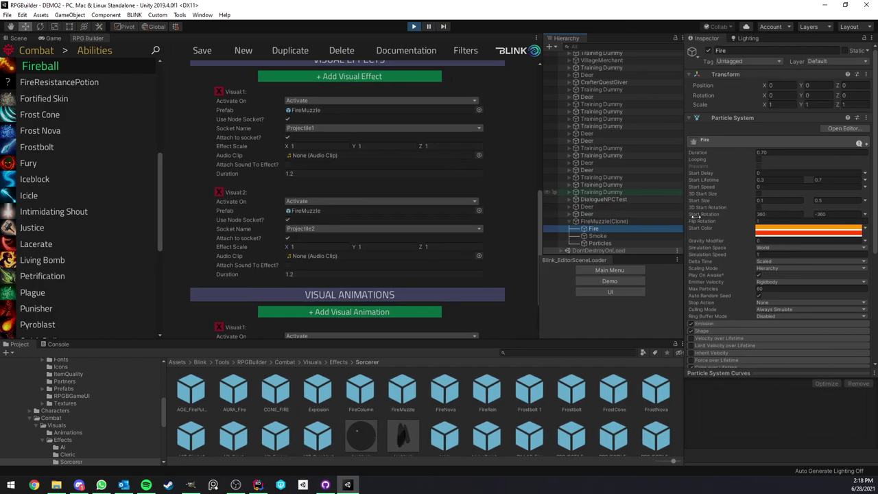
left_click(773, 273)
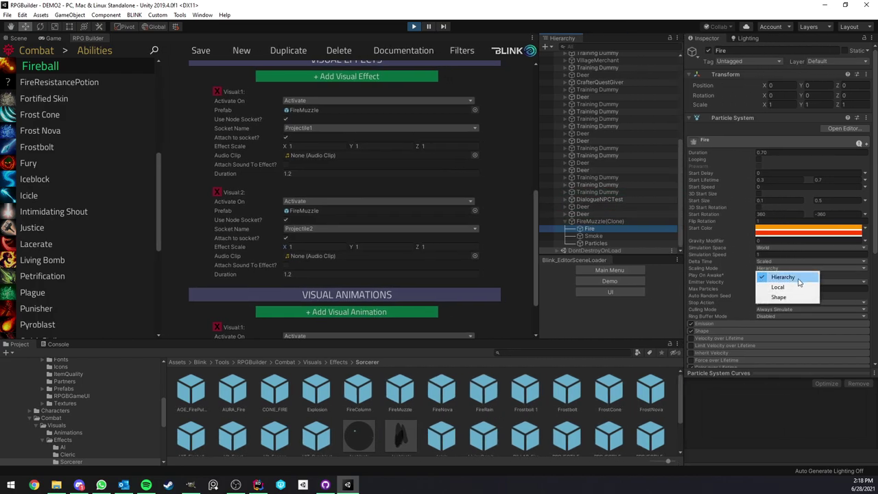
left_click(226, 5)
scroll(236, 221, "down", 3)
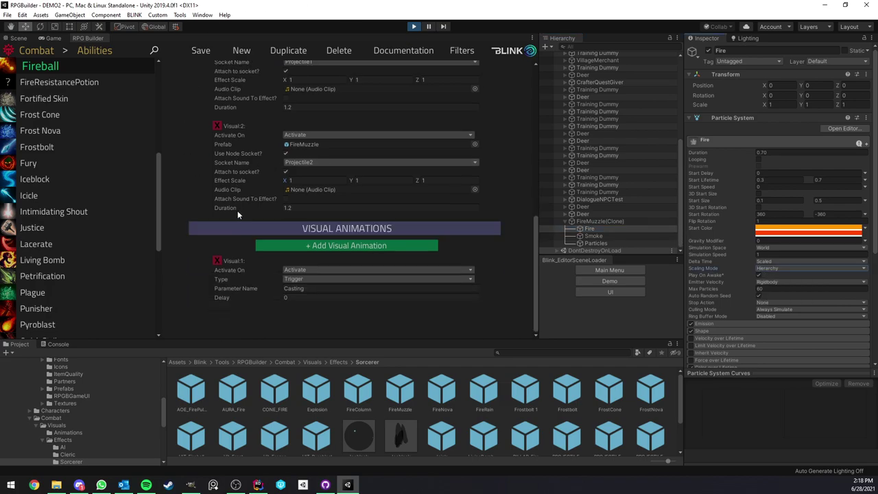
Step: Widen the RPG Builder ability editor and collapse the Art folder in the Project tree
scroll(228, 179, "up", 10)
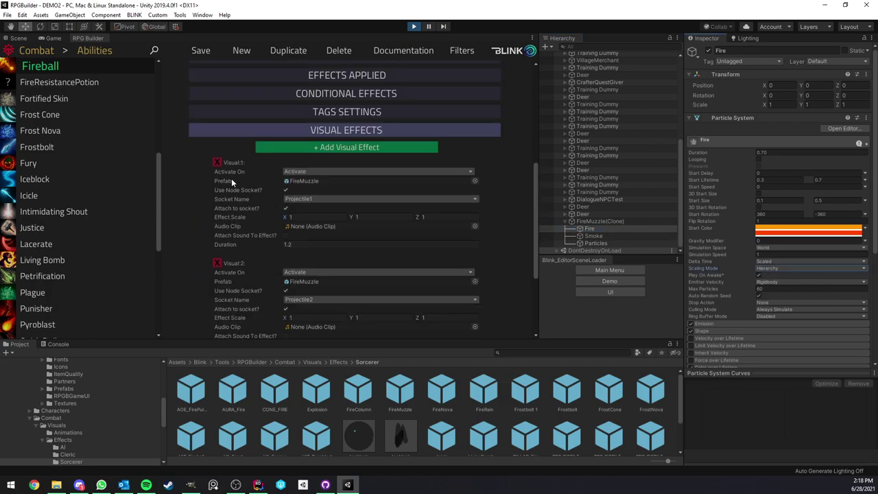
scroll(233, 213, "down", 5)
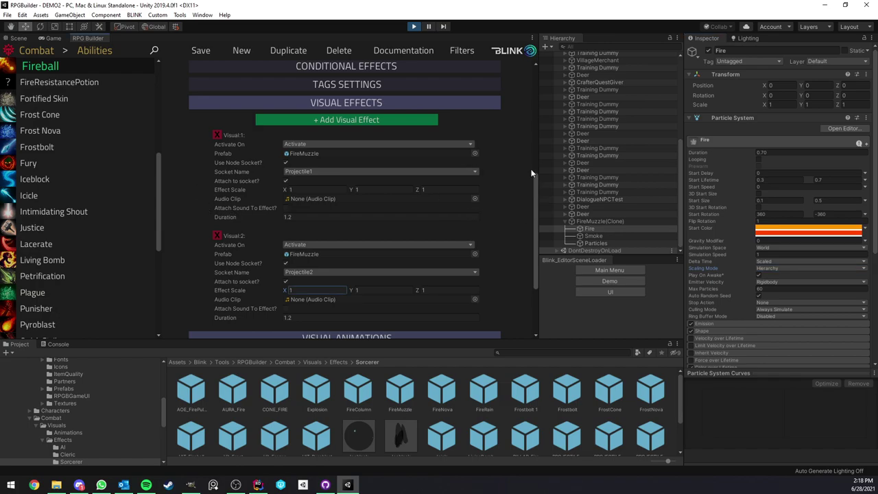
left_click_drag(537, 160, 591, 162)
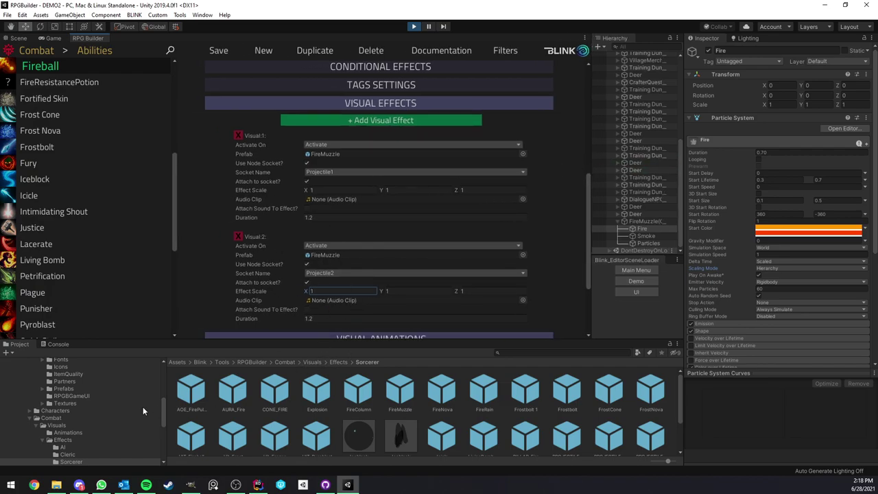
scroll(92, 403, "up", 2)
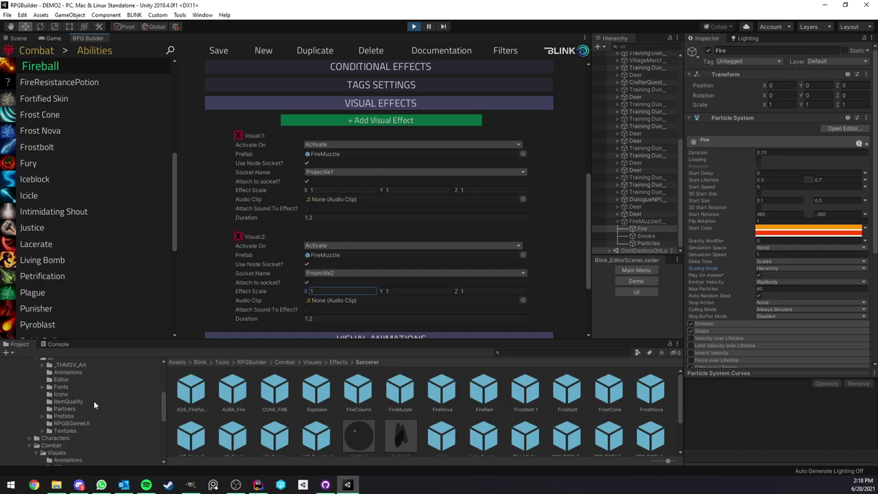
scroll(93, 401, "up", 2)
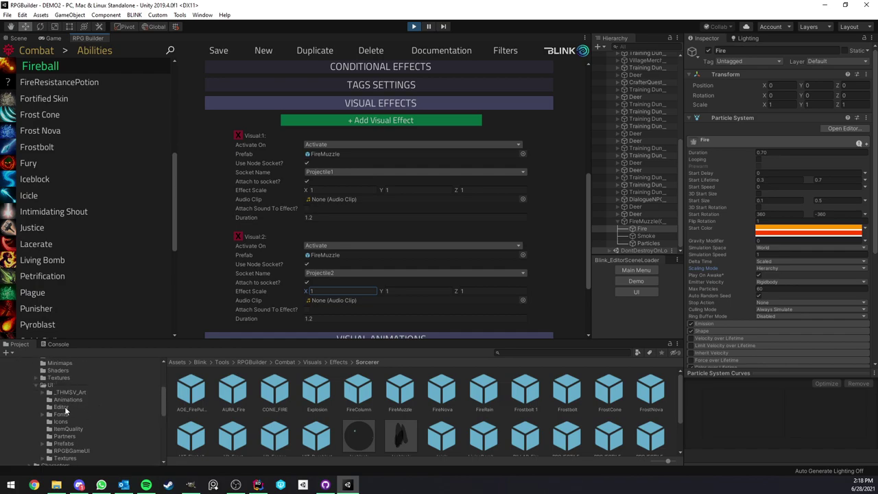
scroll(55, 412, "up", 4)
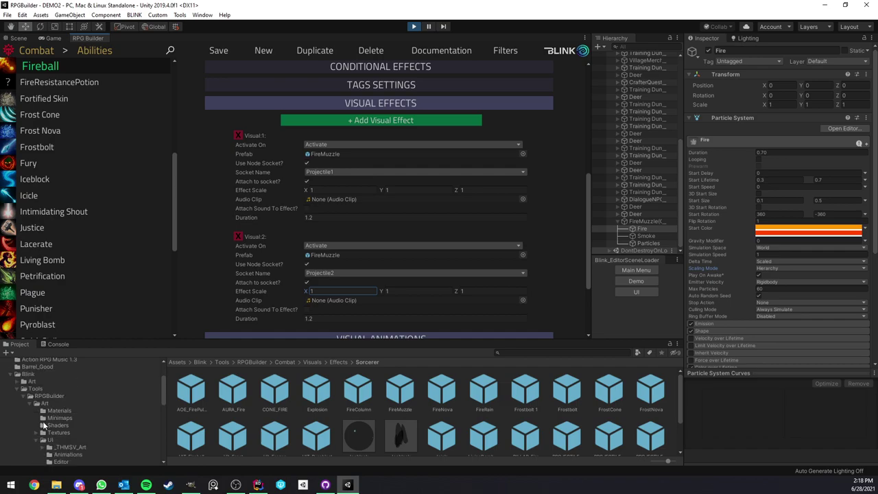
left_click(31, 404)
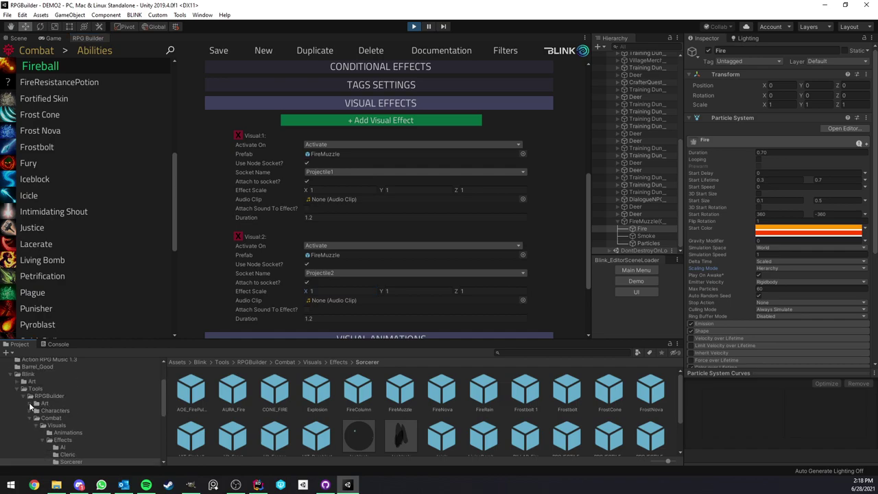
scroll(67, 434, "down", 2)
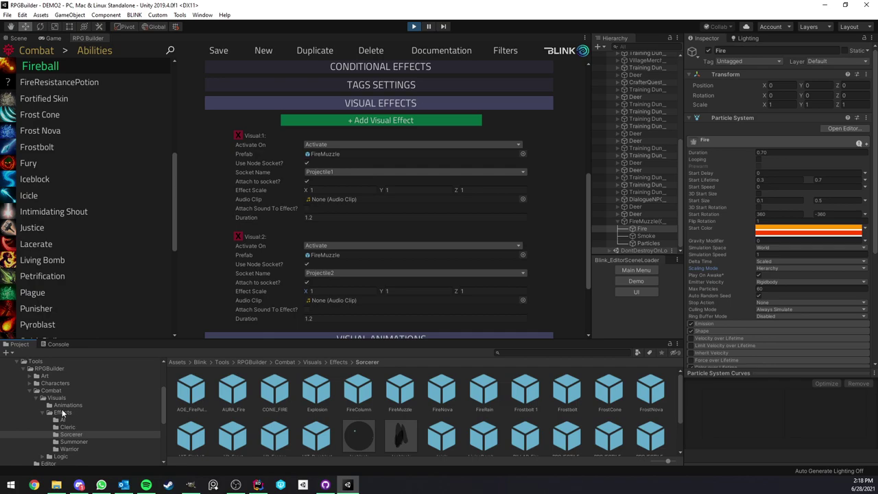
Step: Open the Logic > Sorcerer folder and show its assets as a name list
left_click(43, 456)
left_click(82, 427)
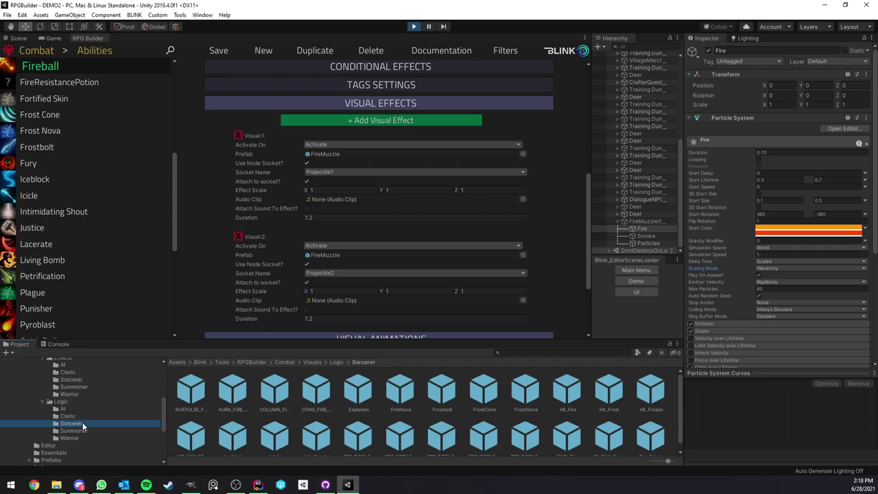
left_click_drag(667, 461, 653, 461)
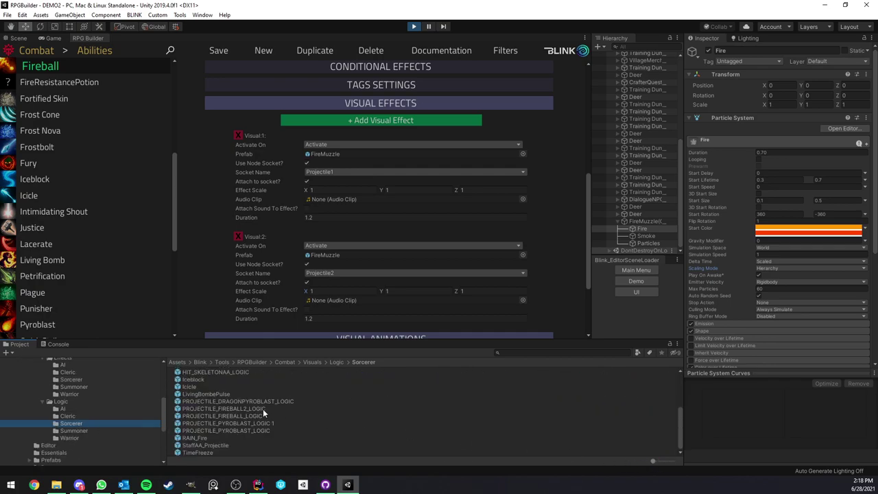
Step: Inspect PROJECTILE_DRAGONPYROBLAST_LOGIC and LivingBombePulse, then collapse DEMO2 in the Hierarchy
left_click(256, 403)
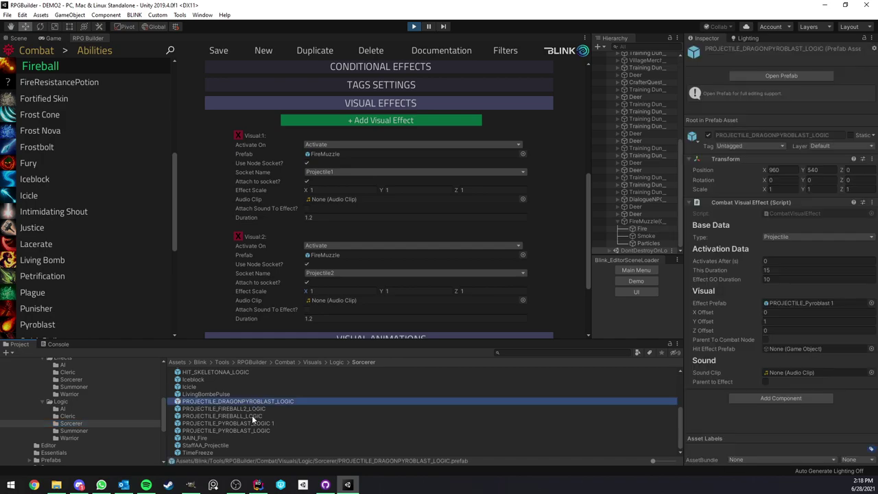
key("Up")
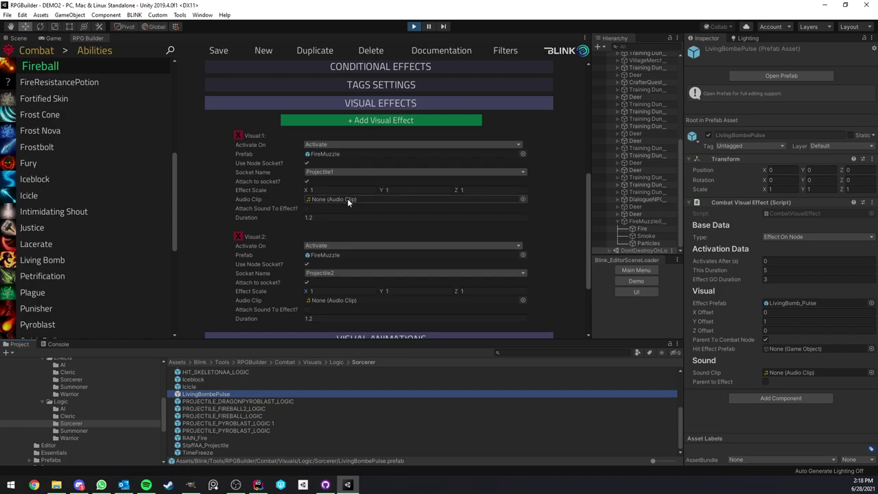
scroll(614, 141, "up", 8)
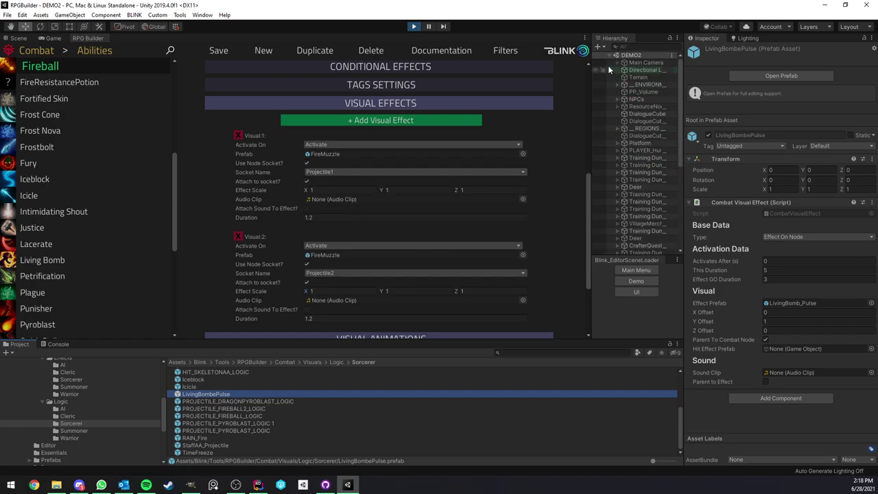
left_click(608, 55)
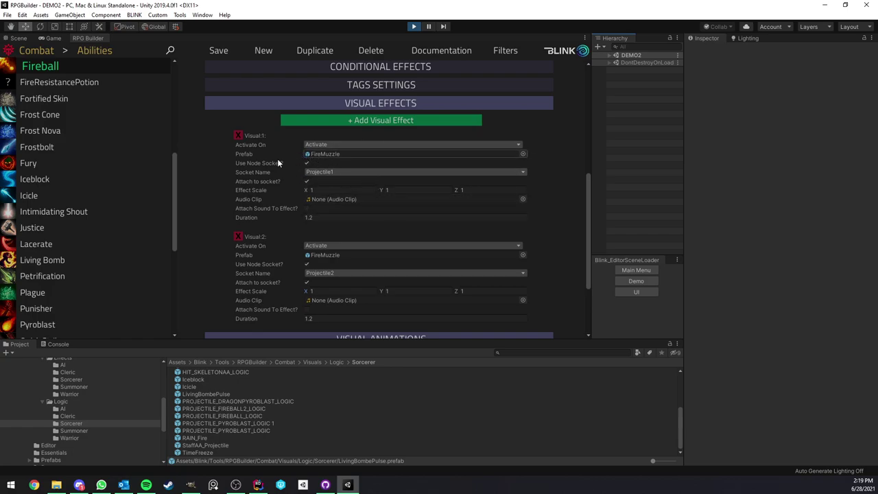
key("Tab")
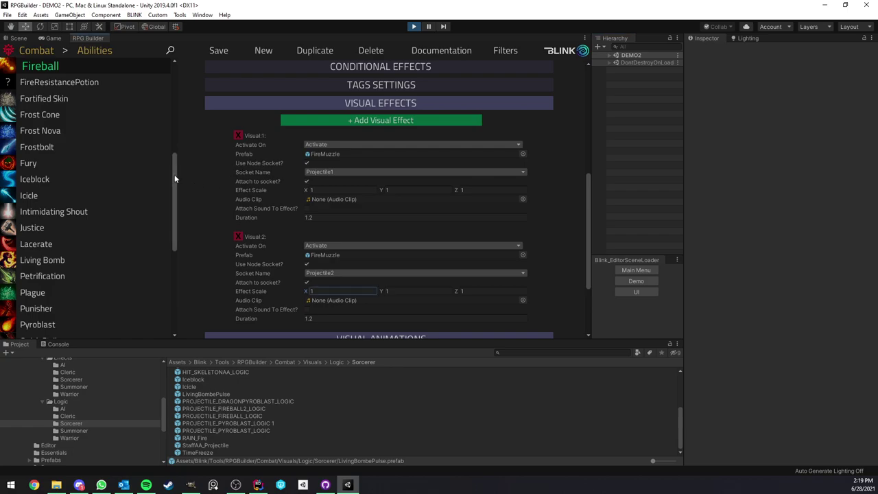
left_click_drag(173, 172, 173, 157)
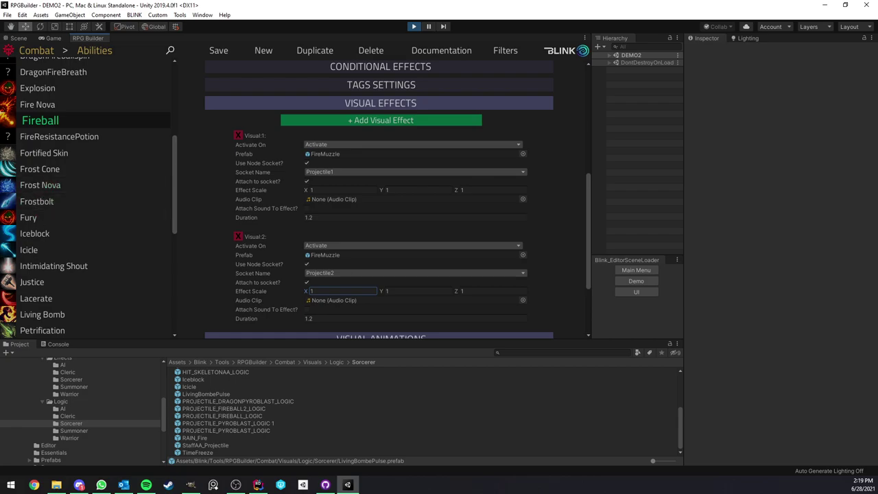